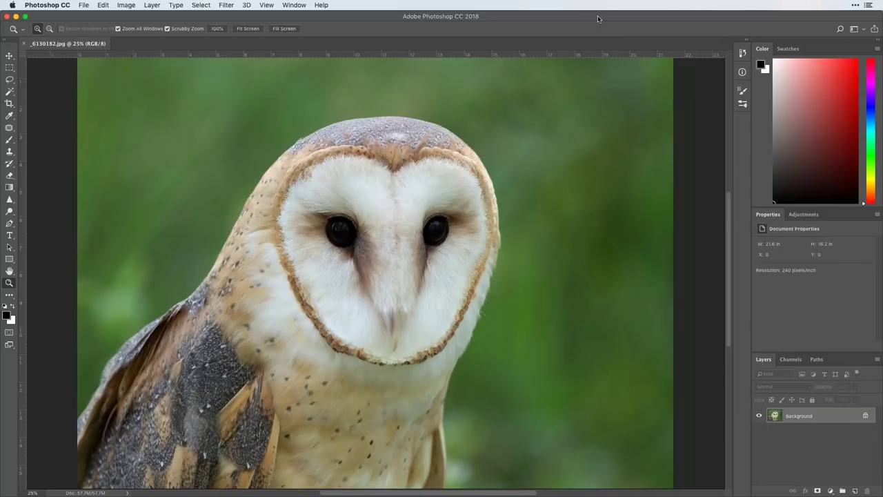
Step: Duplicate the owl photo's background layer and open the copy full screen in the Luminar 2018 plug-in
key(super+j)
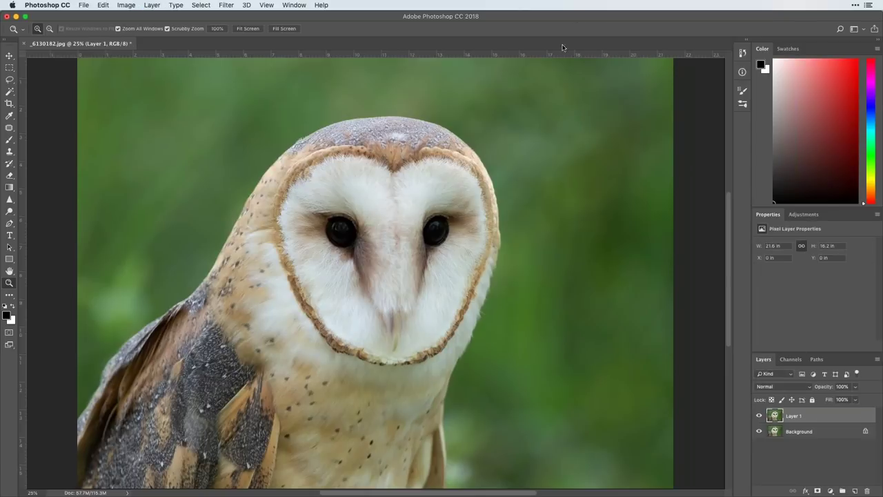
click(228, 3)
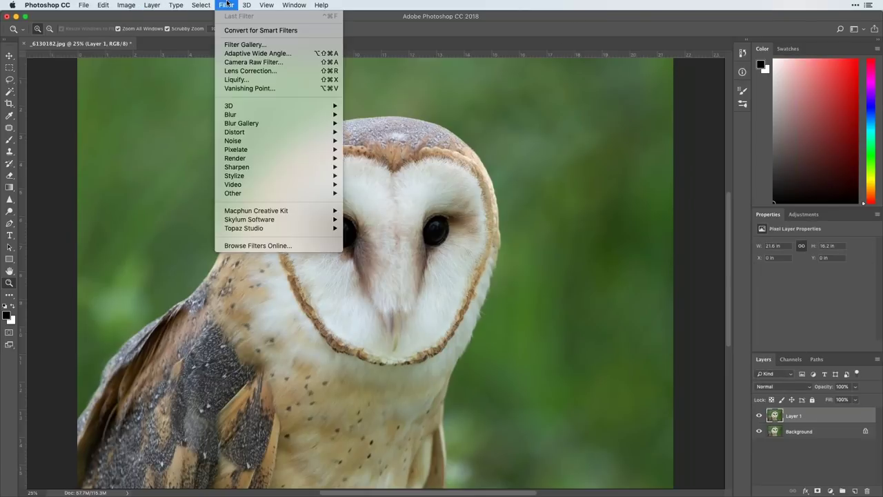
mouse_move(279, 220)
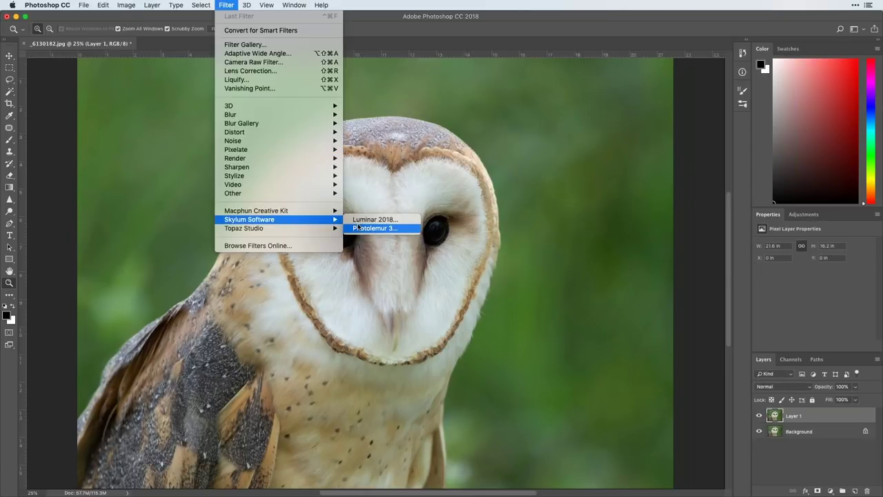
click(365, 219)
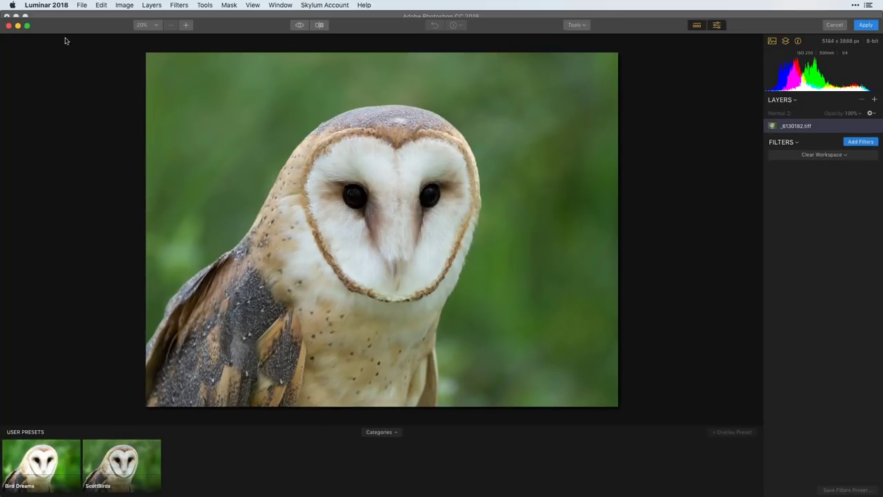
click(26, 25)
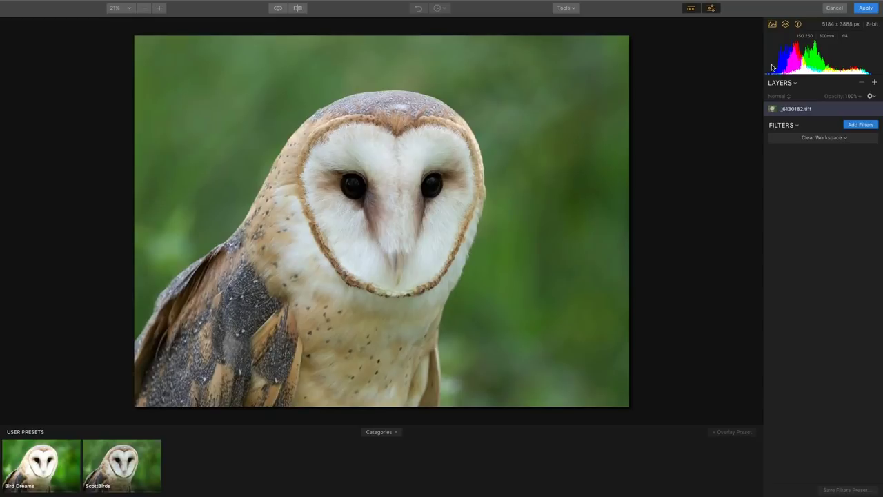
Step: Load the saved Birds Drama workspace for the owl photo's filters
click(832, 139)
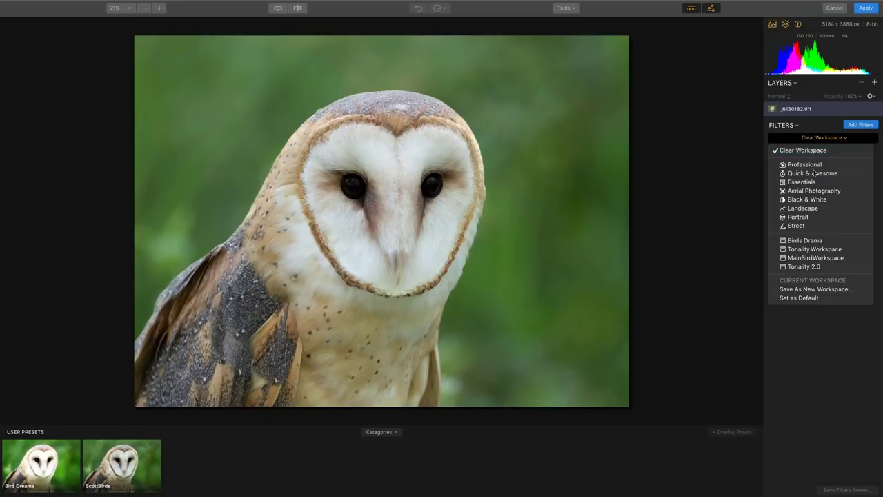
click(804, 240)
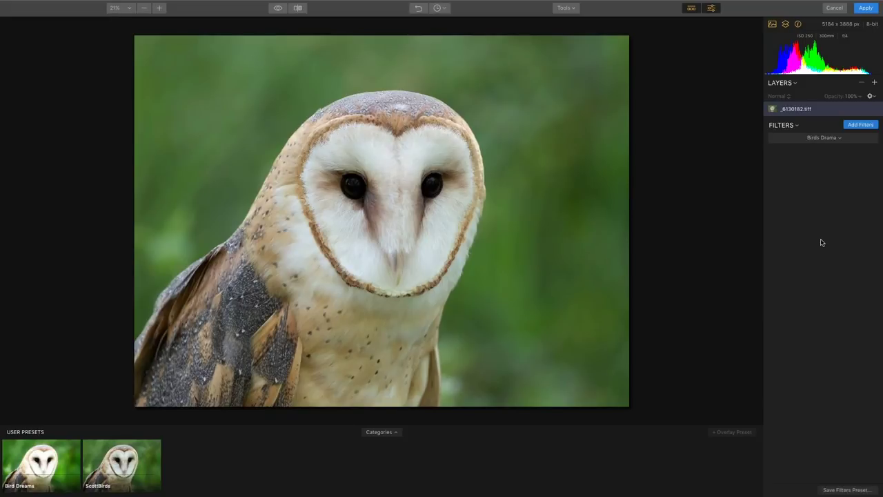
click(839, 140)
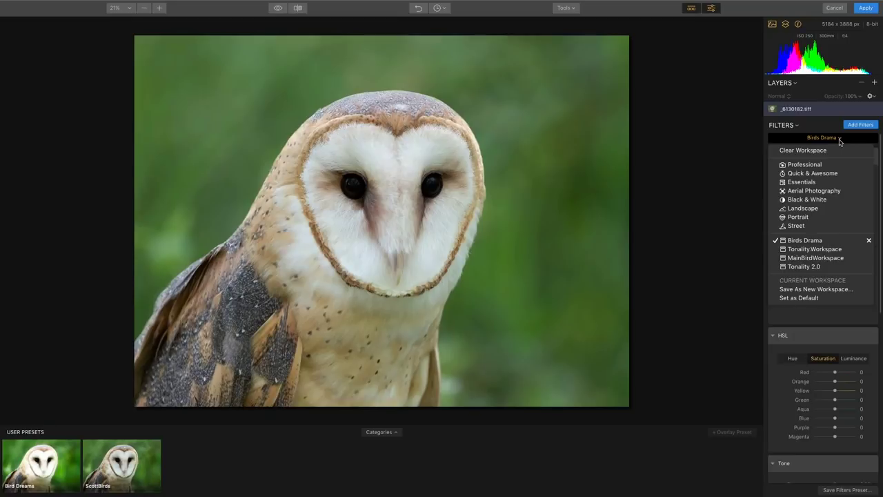
click(839, 141)
Step: Review the filters in the Birds Drama workspace, from Develop to Accent AI Filter, and look at the filters catalog
scroll(849, 207, down, 5)
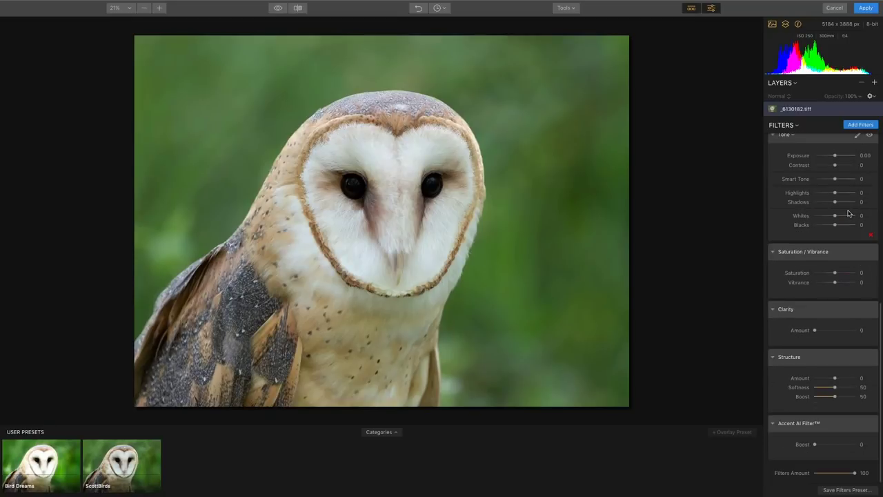
scroll(849, 212, up, 5)
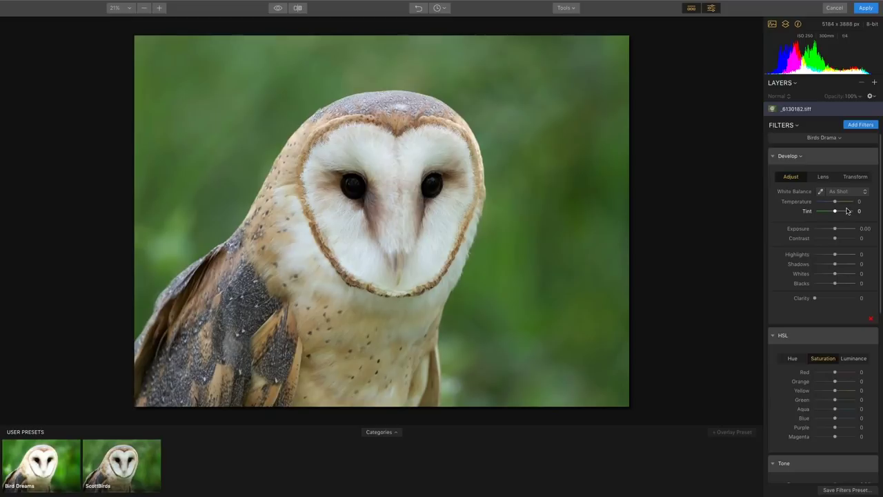
scroll(847, 211, down, 5)
scroll(845, 211, up, 5)
scroll(836, 212, down, 5)
scroll(836, 212, up, 5)
scroll(836, 213, down, 5)
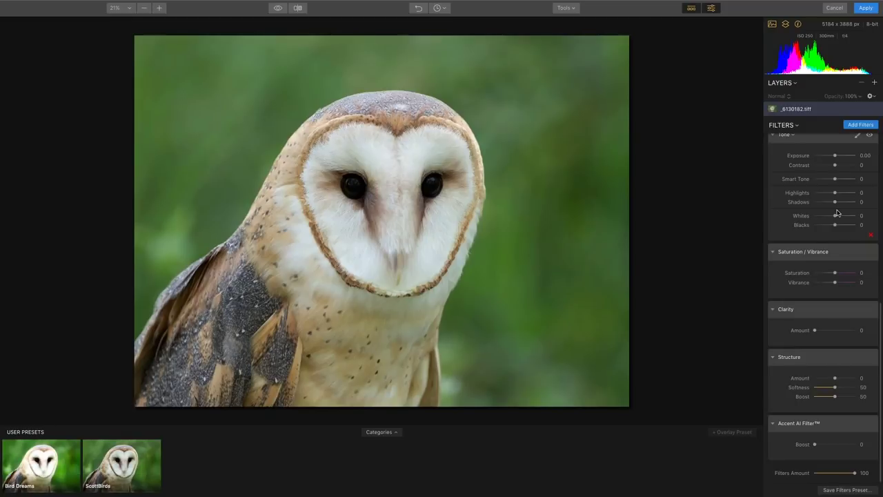
scroll(837, 213, up, 5)
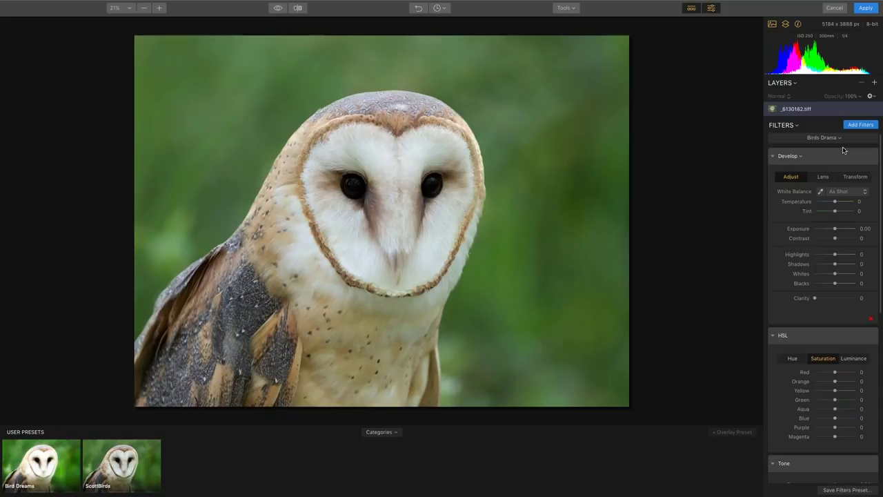
click(864, 126)
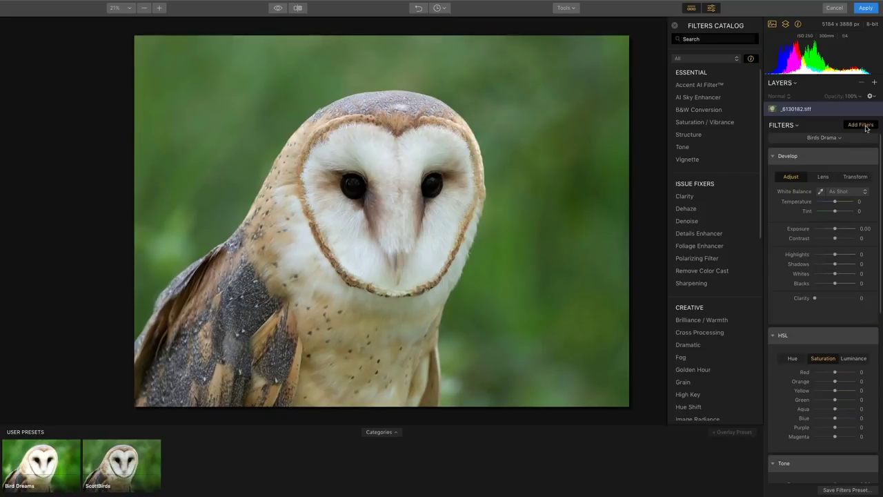
click(864, 126)
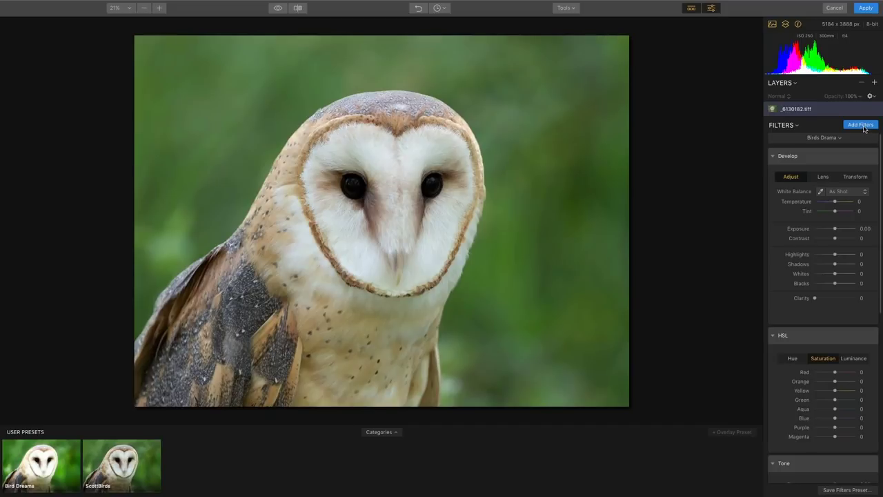
Step: Raise the Exposure in the Develop filter to 0.18
click(796, 157)
click(796, 158)
mouse_move(836, 233)
mouse_down()
mouse_move(822, 231)
mouse_move(838, 232)
mouse_up()
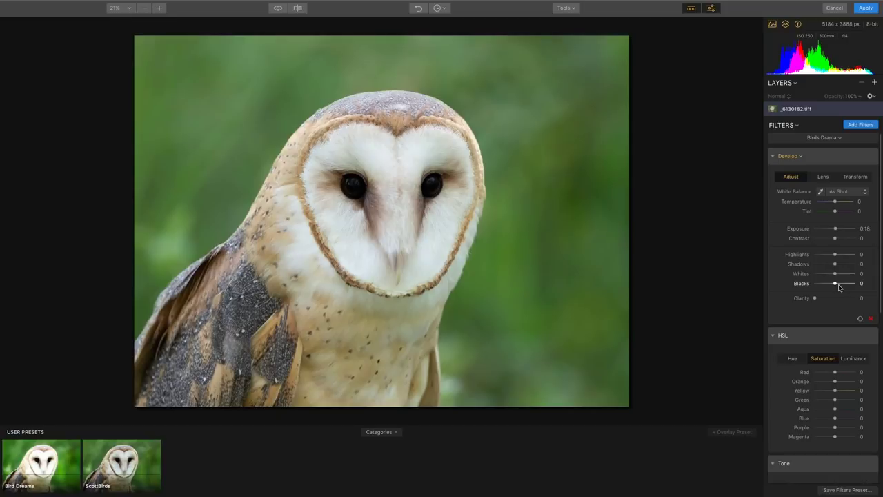
Step: Remove the Structure filter from the current workspace
scroll(841, 287, down, 5)
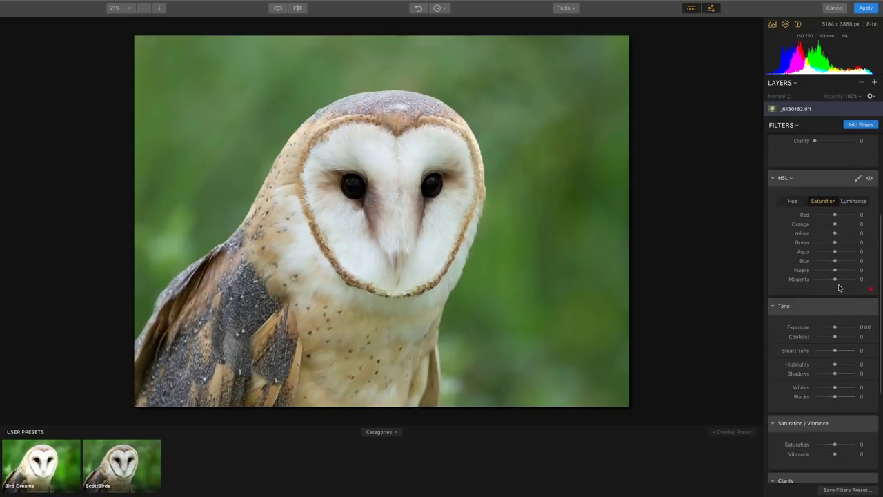
scroll(840, 287, down, 5)
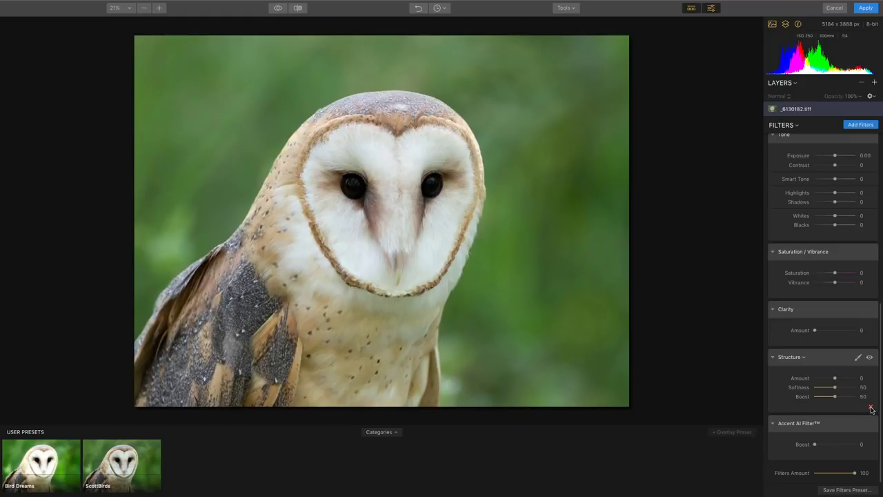
click(871, 409)
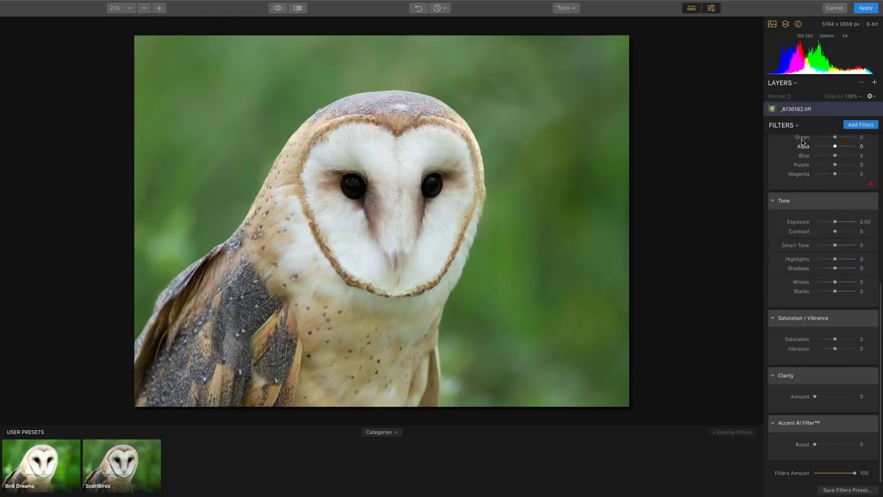
Step: Add the Details Enhancer filter from the filters catalog to the workspace
click(863, 126)
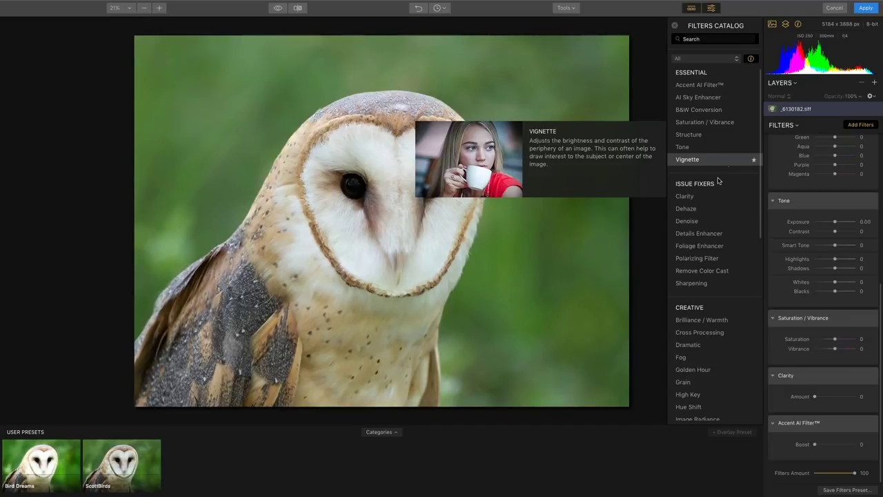
mouse_move(722, 236)
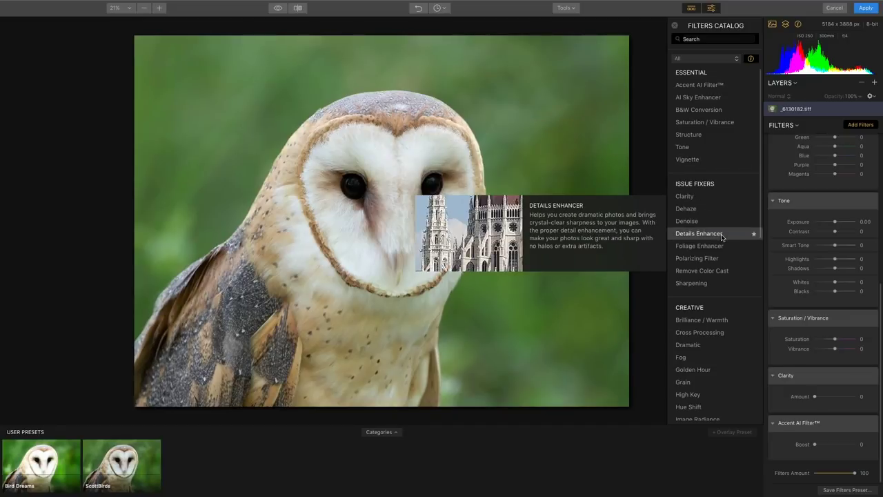
click(722, 235)
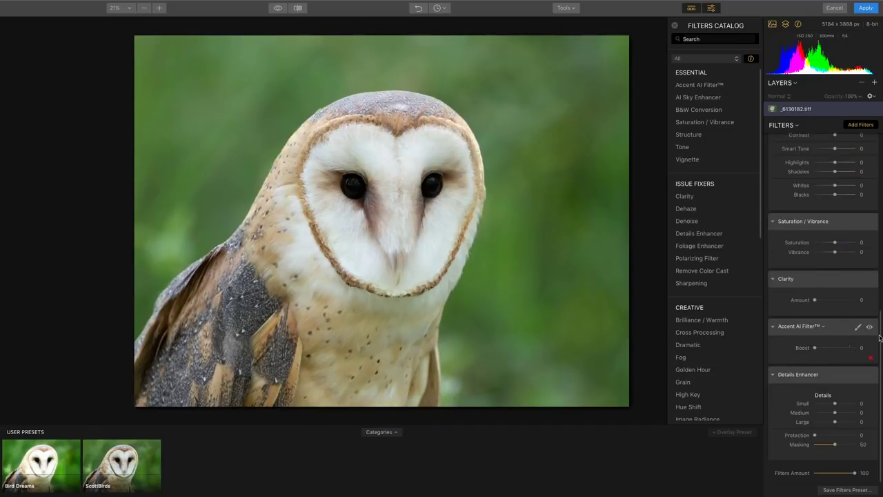
Step: Set the Details Enhancer filter's Small details to 12, Medium to 36 and Large to 83
scroll(862, 337, up, 10)
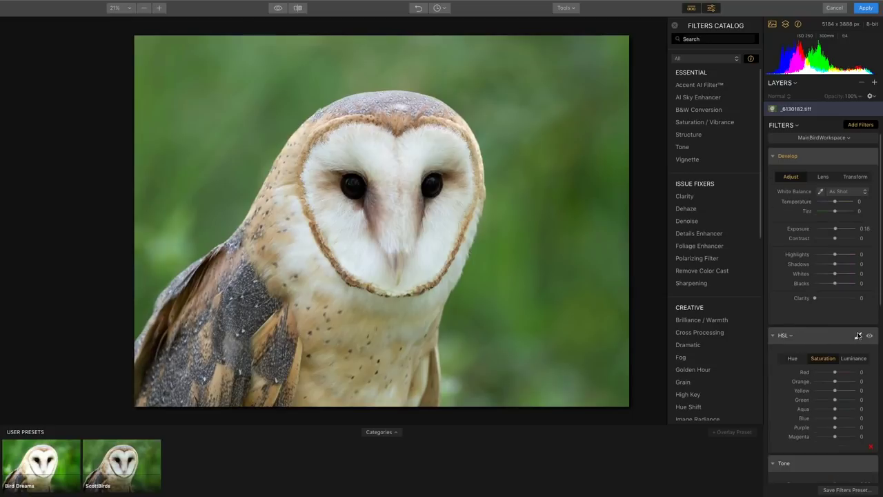
scroll(853, 332, down, 10)
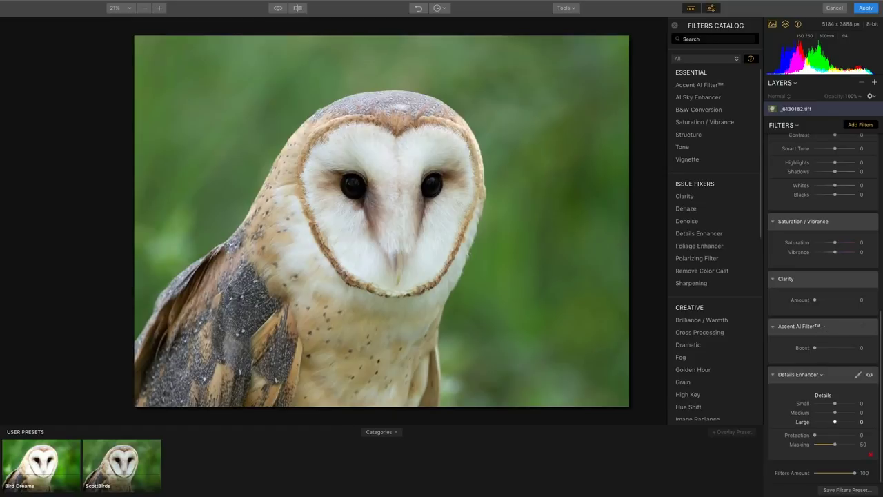
drag(835, 403, 855, 424)
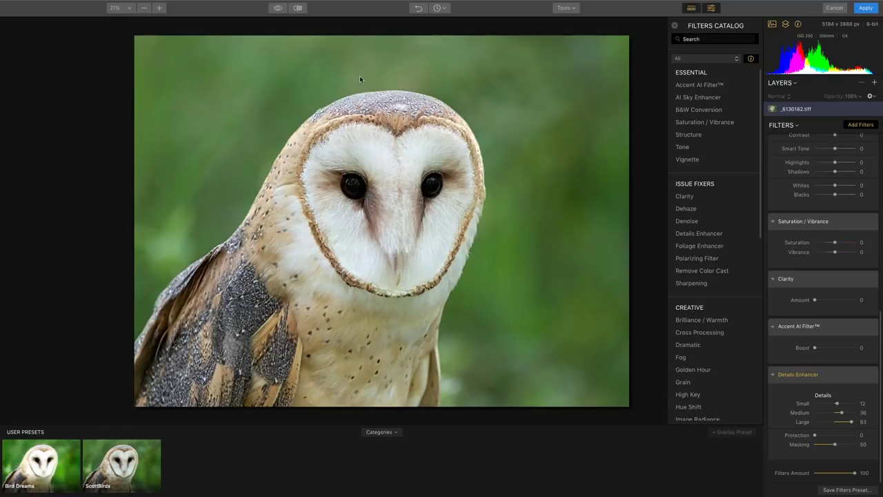
Step: Compare the owl's face before and after at 50% zoom and set the Details Enhancer's Large details to 50
click(160, 9)
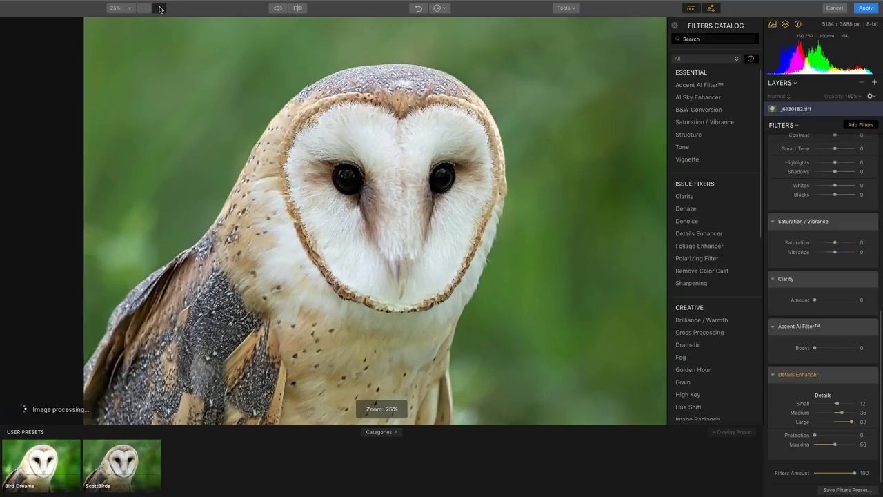
click(160, 9)
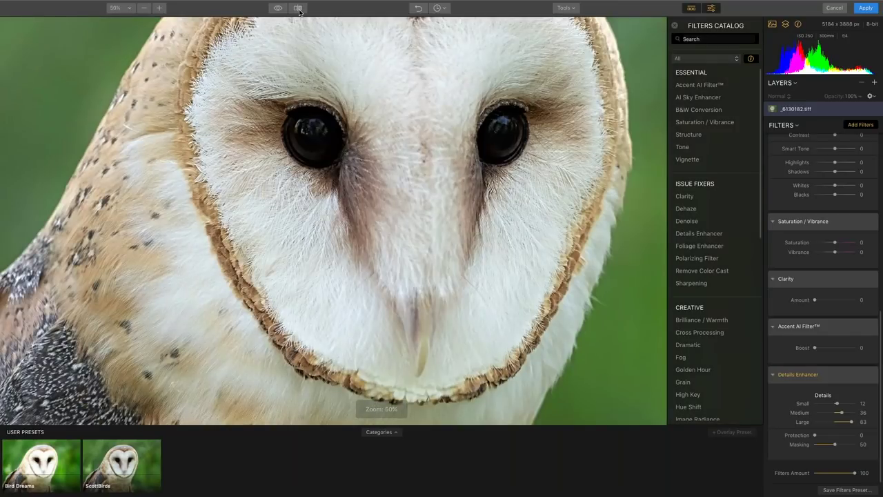
click(298, 8)
drag(376, 47, 243, 34)
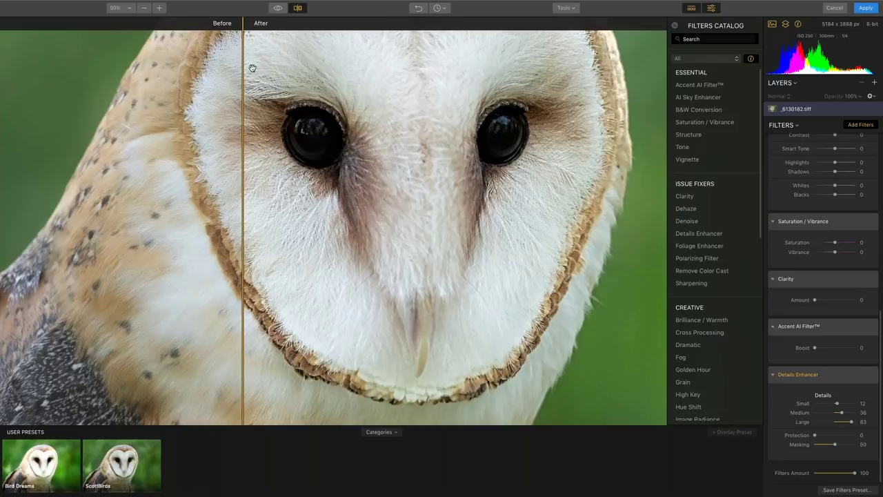
drag(852, 422, 846, 422)
mouse_move(855, 474)
mouse_down()
mouse_move(780, 478)
mouse_move(860, 479)
mouse_up()
Step: Fit the photo to the screen, compare before and after across the owl's head, and close the comparison
click(128, 8)
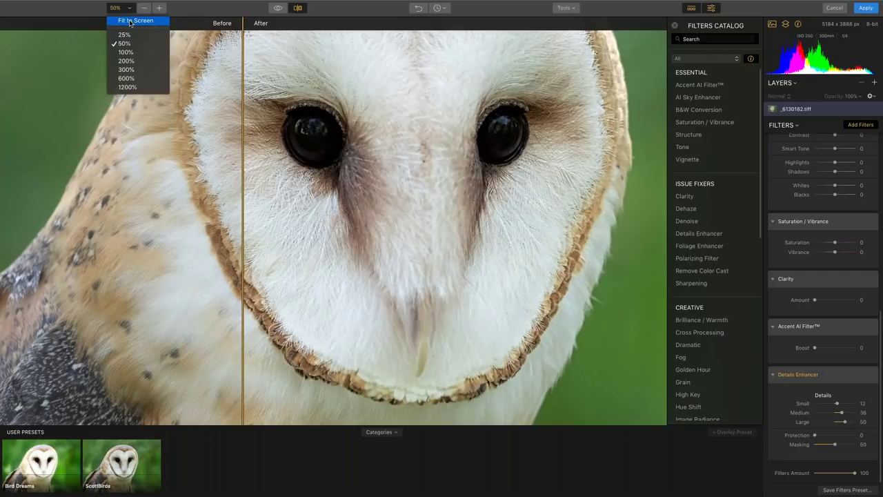
click(130, 22)
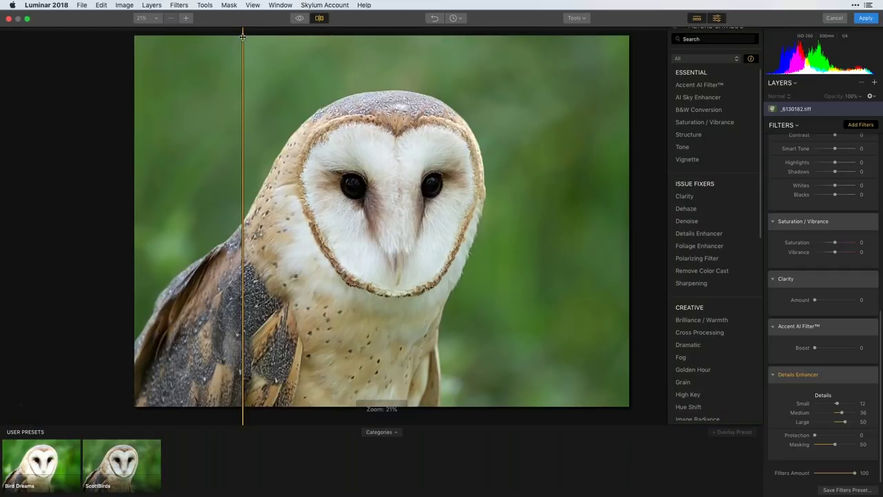
drag(243, 36, 361, 34)
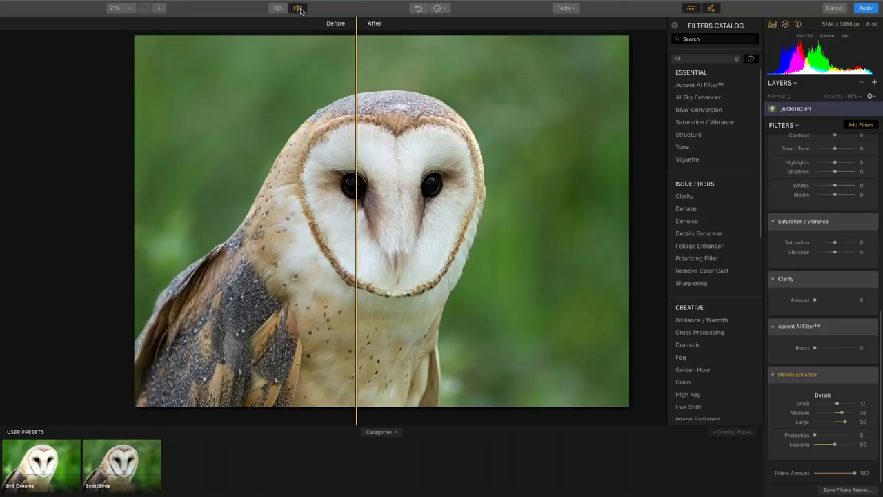
click(299, 8)
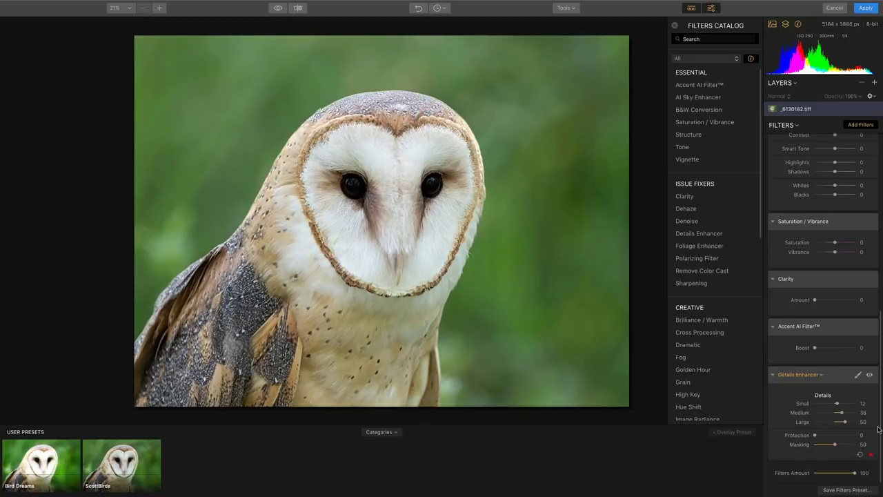
Step: Reload MainBirdWorkspace to reset its filter settings and check its filters down to Details Enhancer
scroll(853, 253, up, 10)
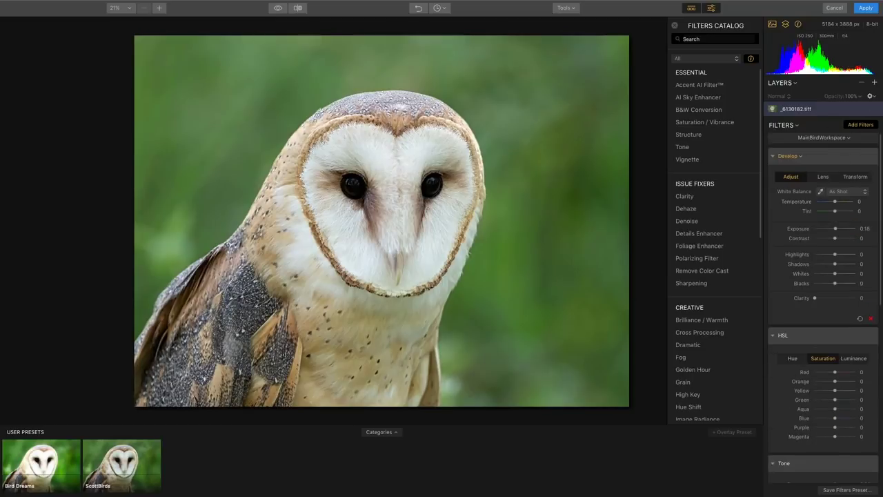
click(842, 142)
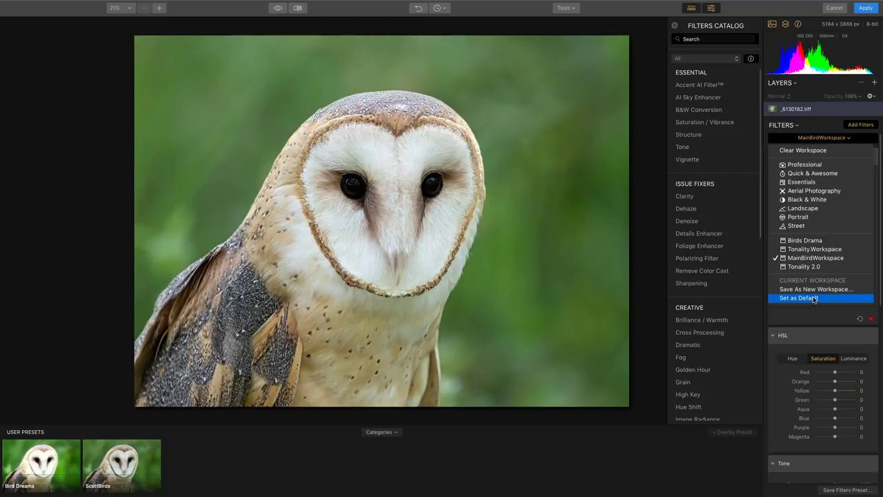
click(813, 258)
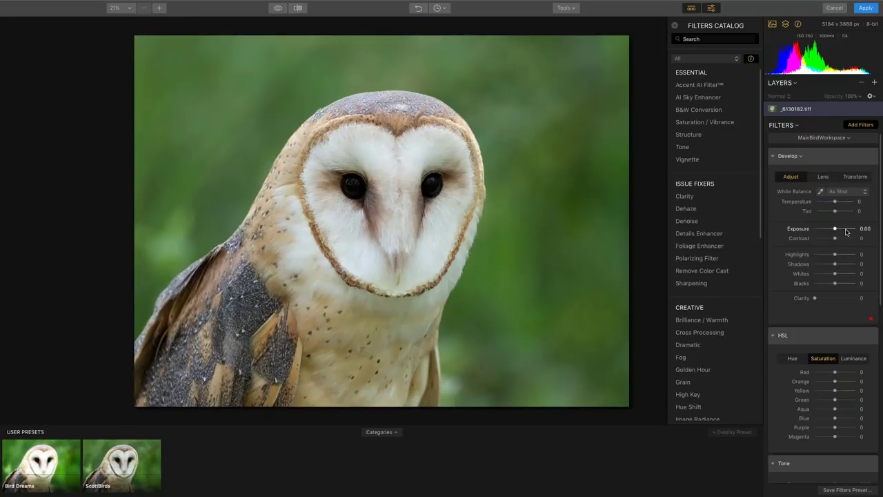
drag(882, 198, 882, 371)
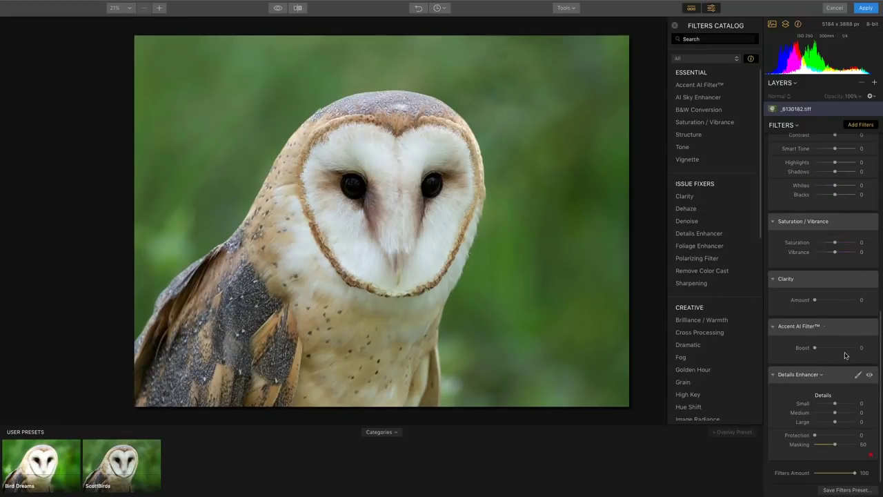
Step: Check the filter stack against the Filters Catalog and add a second Clarity filter below Details Enhancer
mouse_move(754, 141)
scroll(831, 141, up, 10)
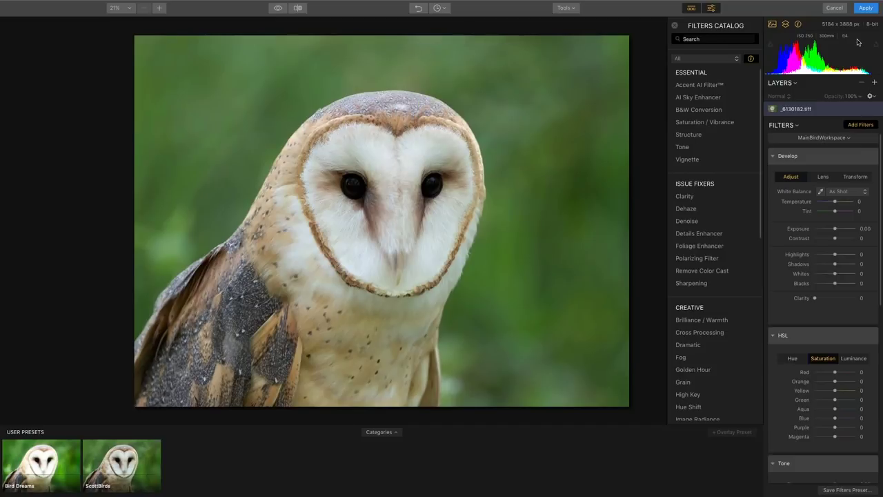
click(866, 128)
click(866, 128)
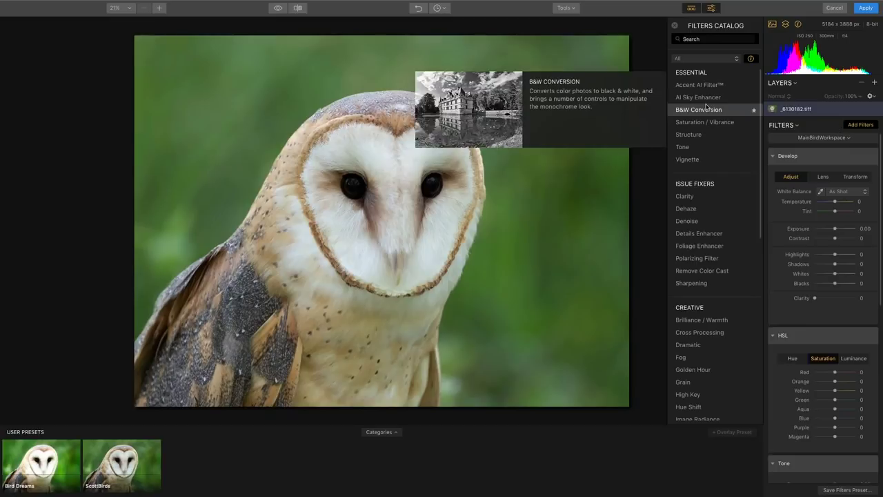
scroll(714, 138, down, 5)
scroll(714, 147, up, 5)
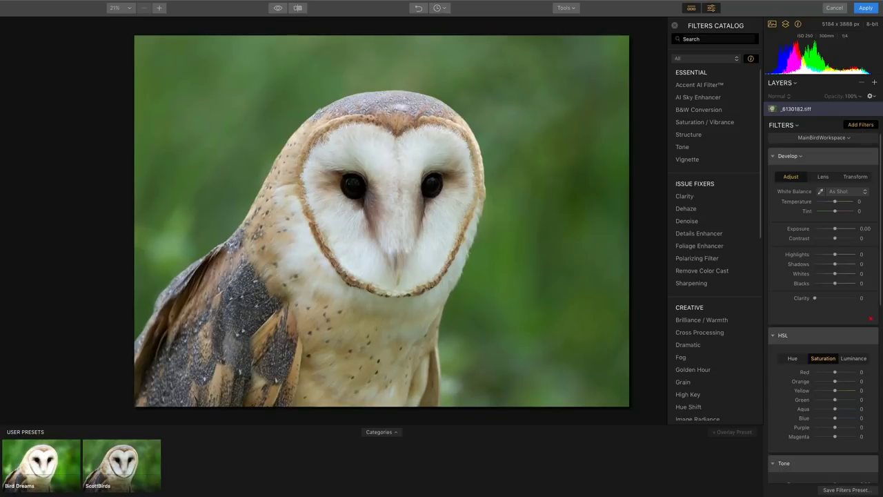
scroll(859, 281, down, 10)
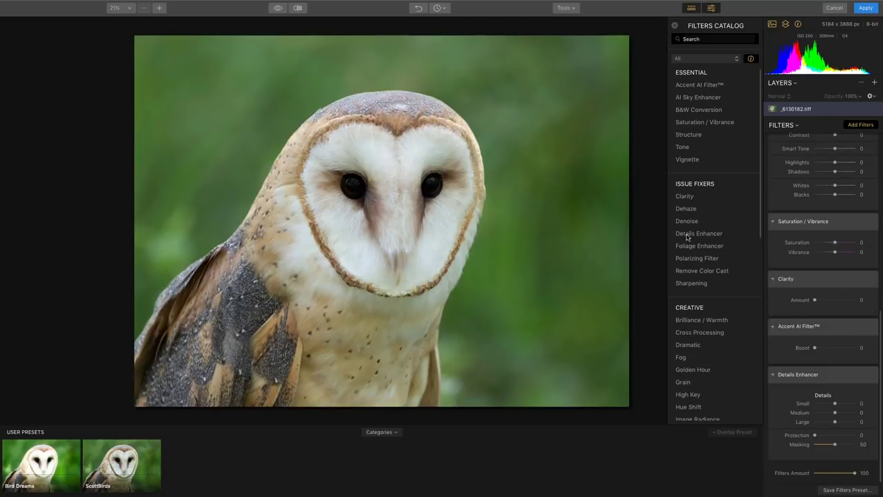
click(689, 199)
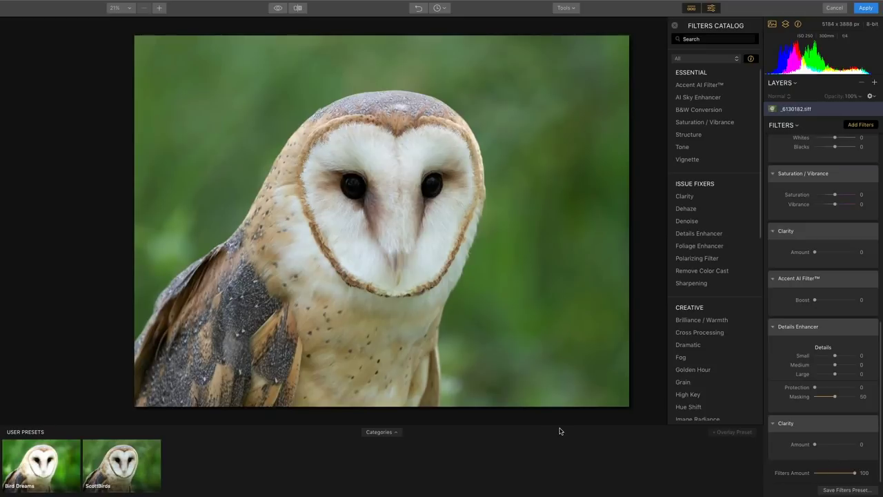
Step: Try the Dark Moon preset from the Travel category, remove it and return to User Presets
click(388, 433)
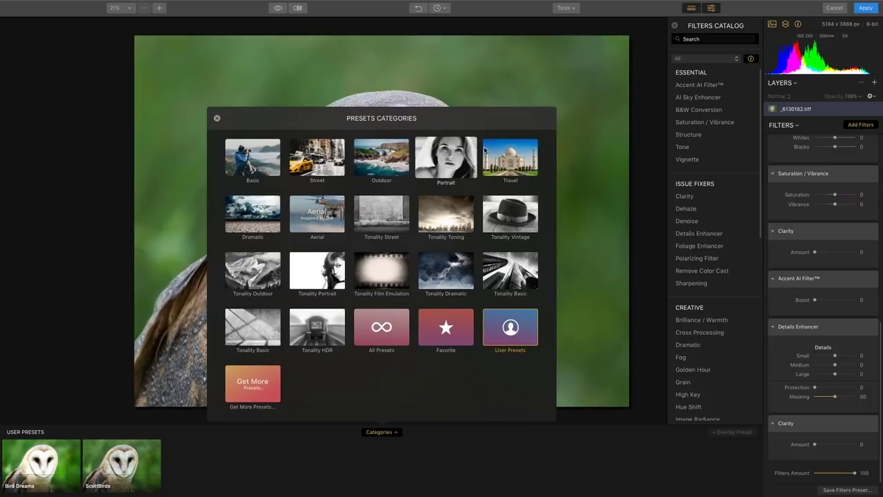
click(511, 158)
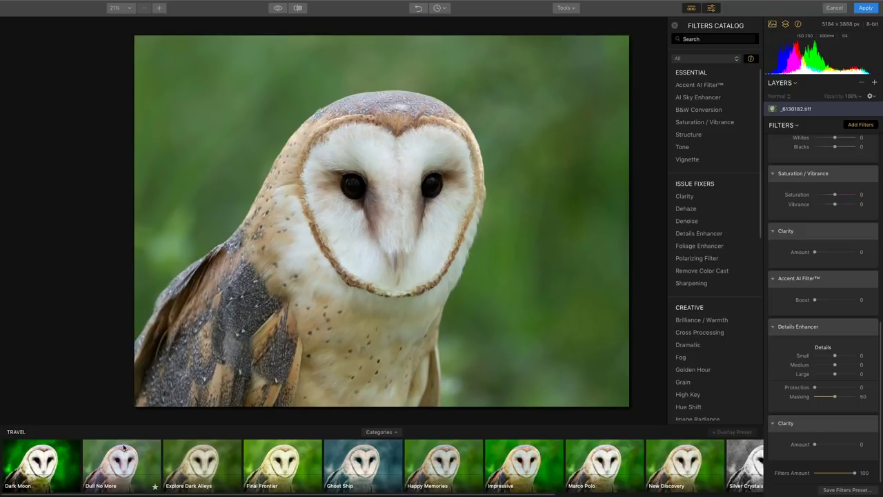
click(43, 452)
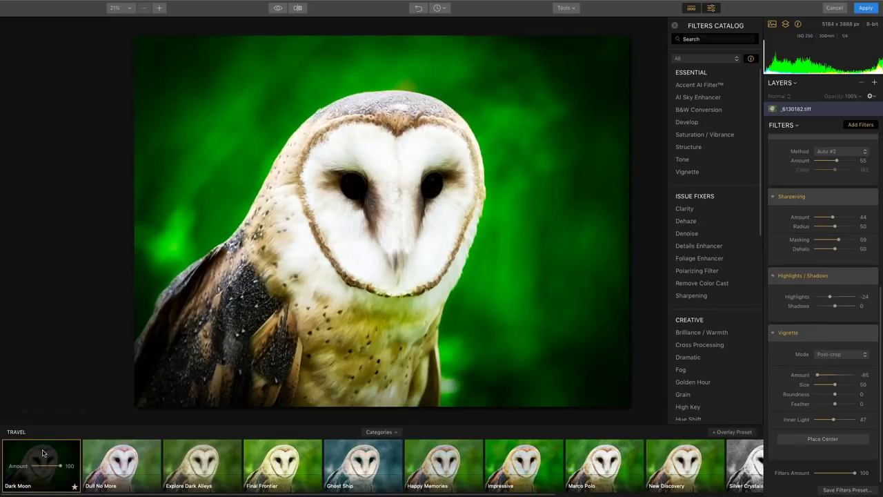
click(42, 453)
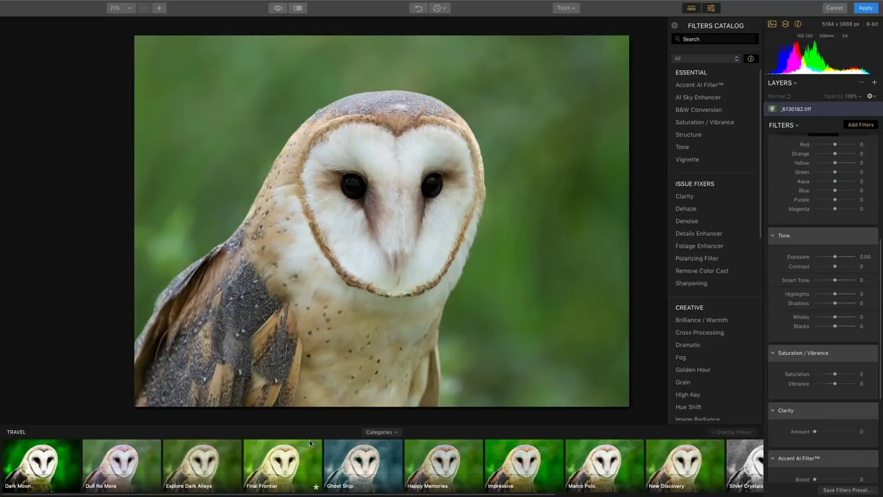
click(379, 432)
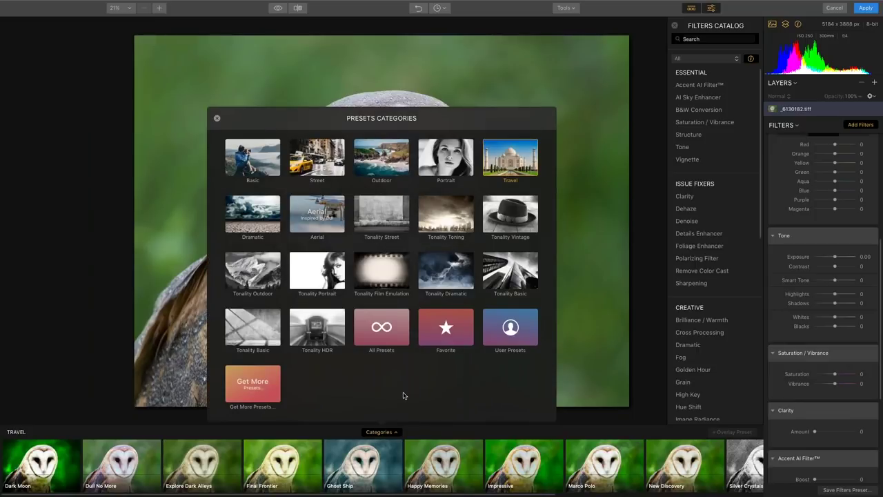
click(519, 328)
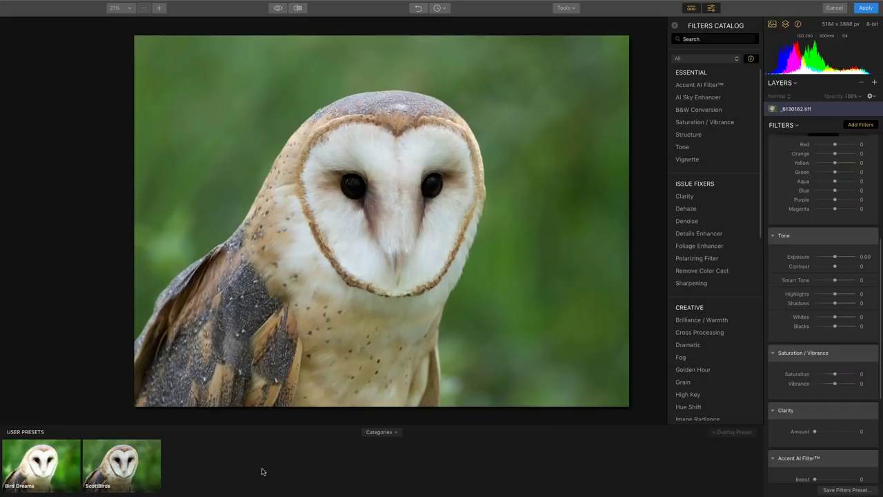
Step: Apply the ScottBirds user preset to the owl photo and compare the result with the original
scroll(833, 221, down, 5)
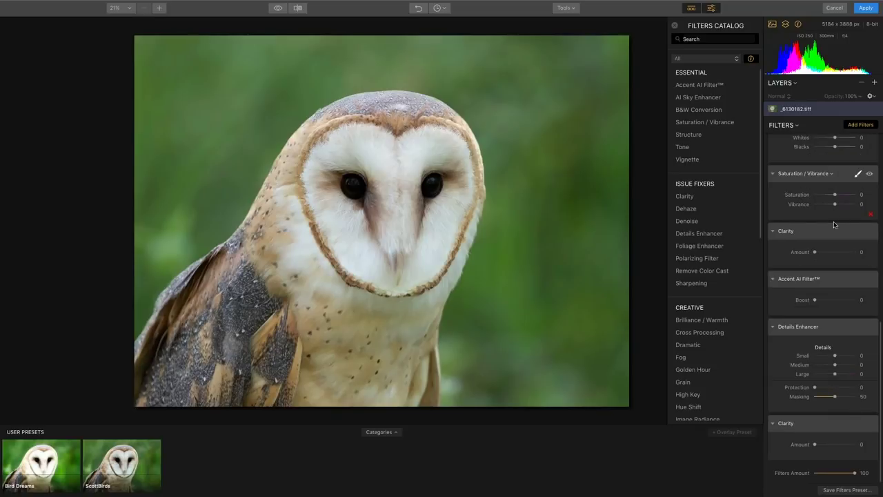
scroll(834, 242, up, 8)
scroll(835, 262, down, 6)
scroll(834, 262, down, 2)
scroll(834, 263, up, 10)
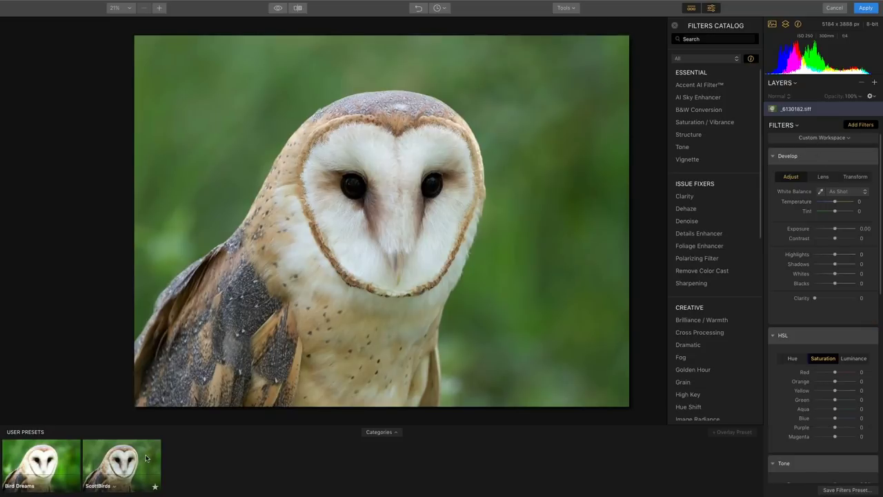
click(116, 455)
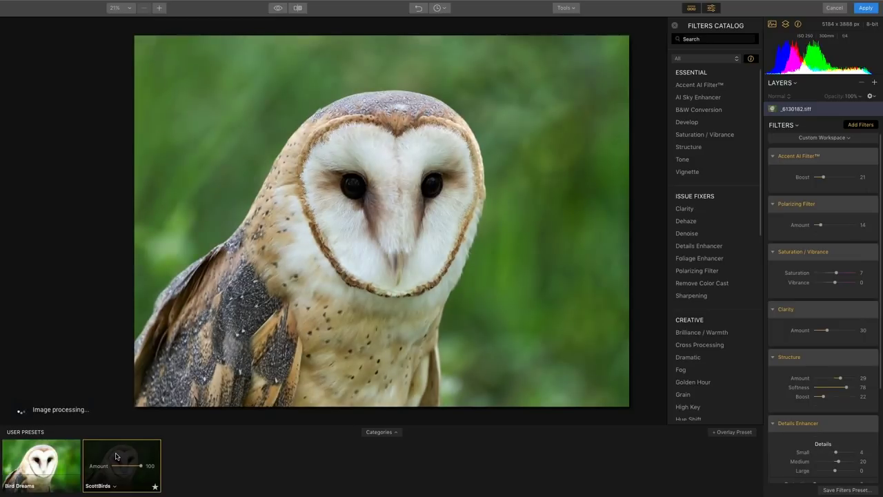
click(277, 9)
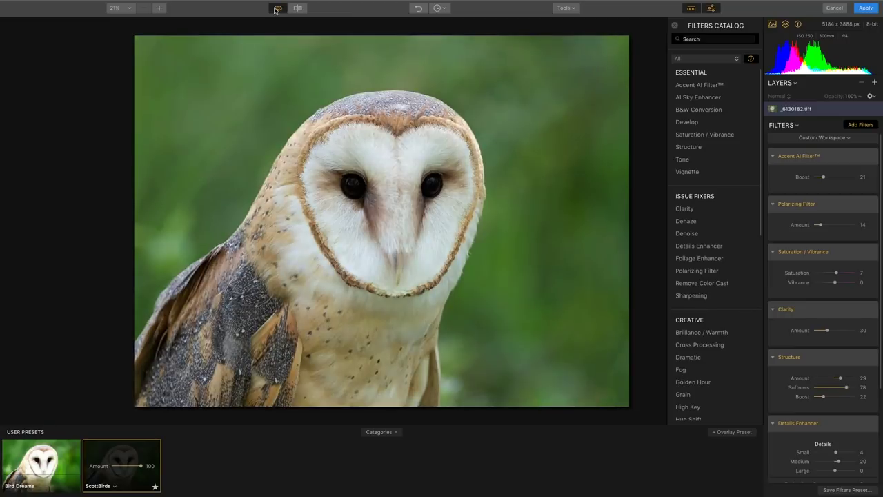
click(277, 8)
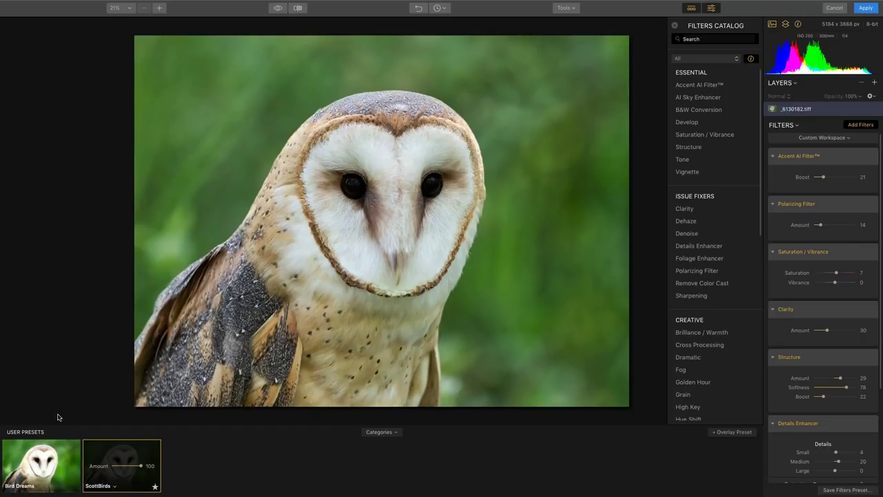
Step: Apply the Bird Dreams preset, reduce its amount to 44, try ScottBirds and return to Bird Dreams
click(58, 460)
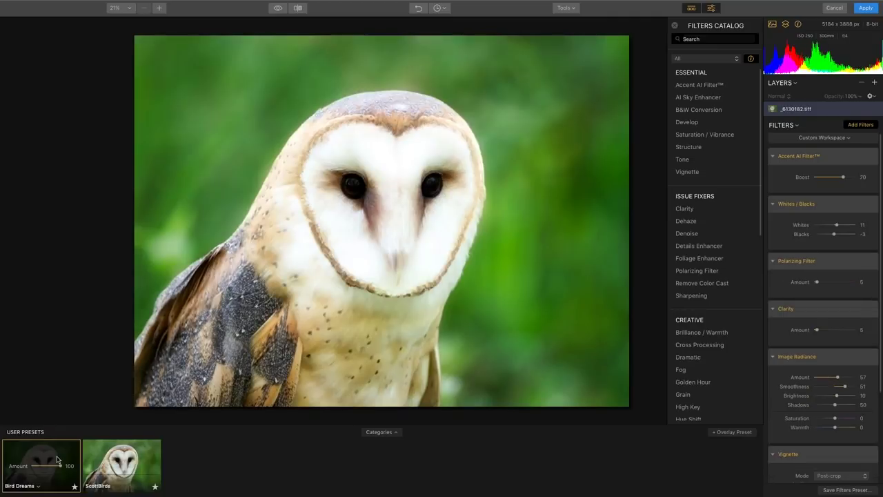
drag(60, 469, 55, 468)
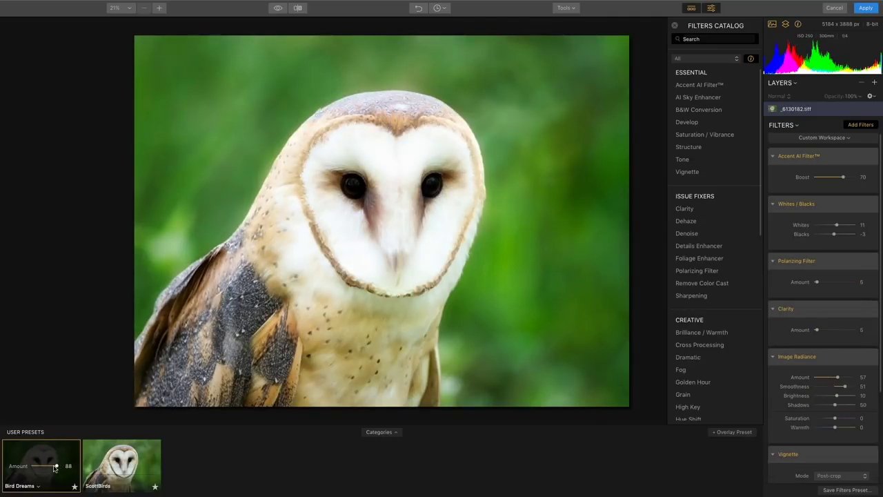
drag(56, 468, 38, 469)
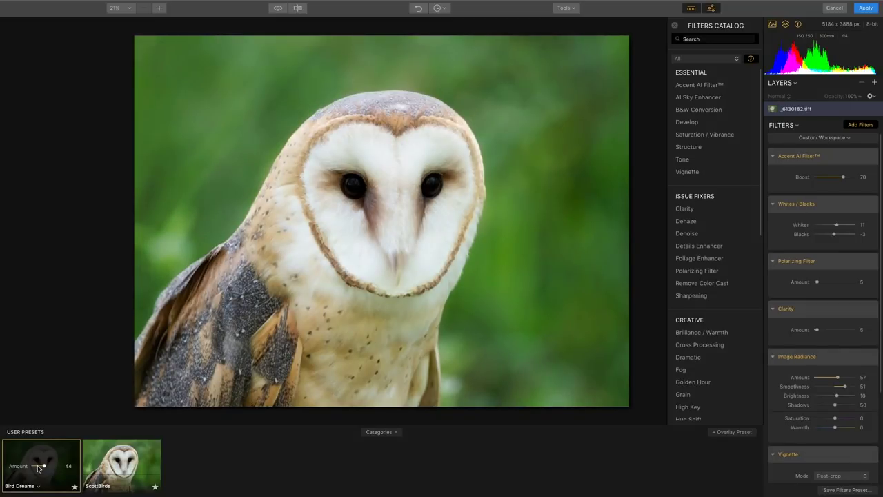
click(124, 455)
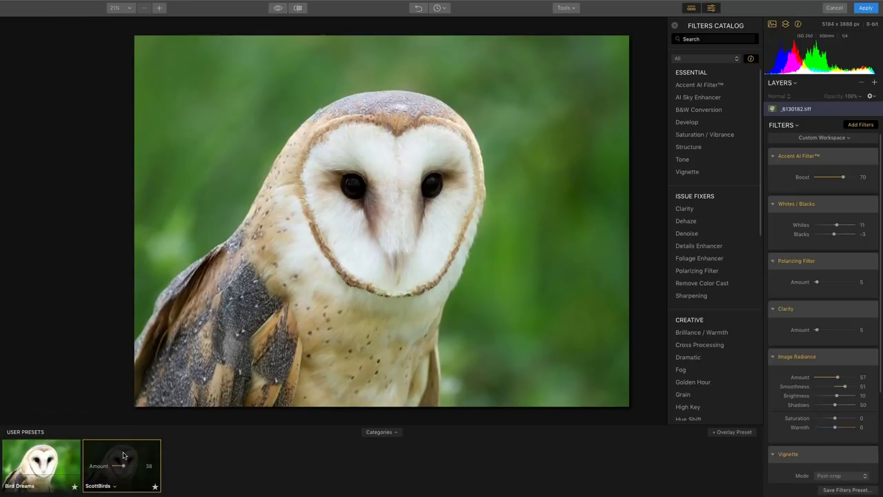
click(48, 454)
Step: Add an overlay preset layer above the owl photo and apply the edits to return to Photoshop
click(737, 433)
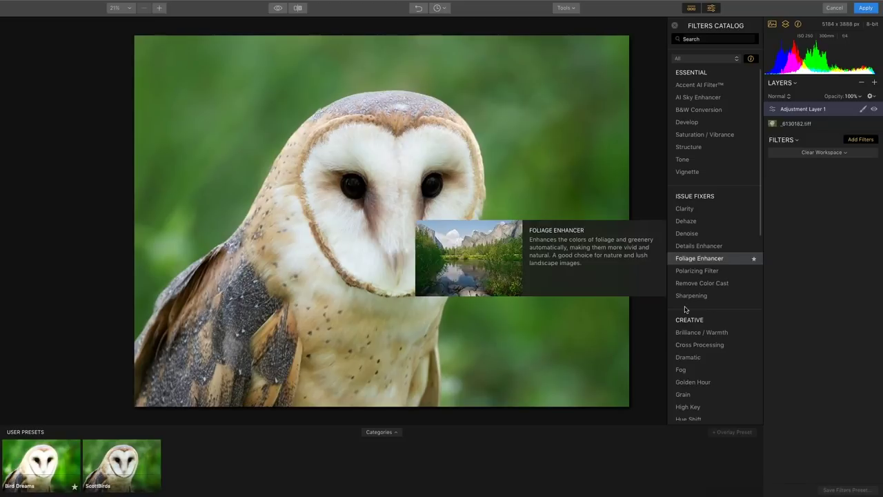
click(871, 9)
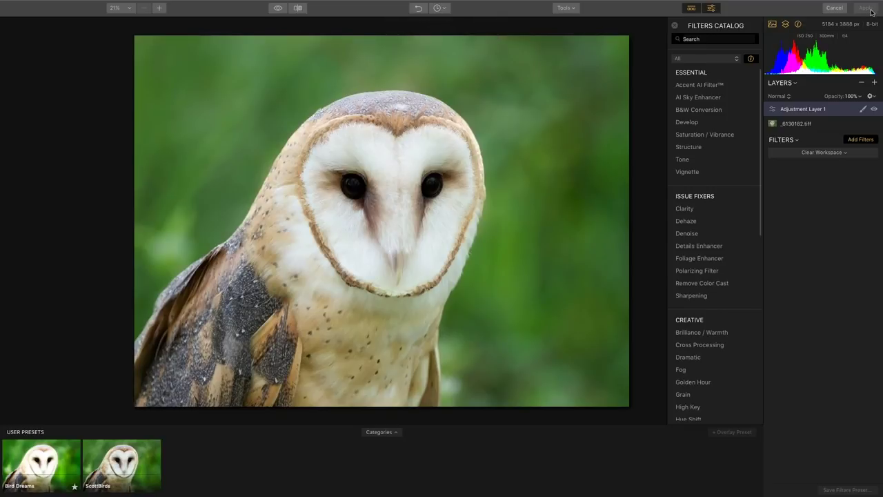
click(869, 9)
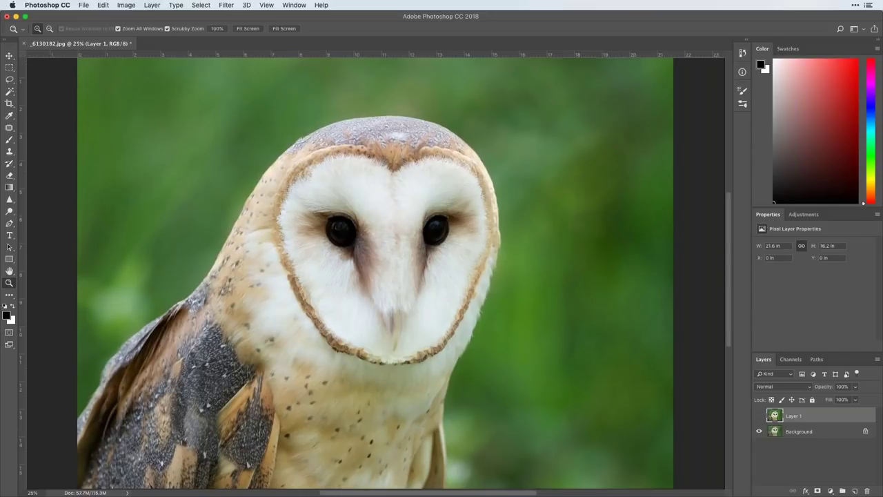
Step: Compare Layer 1 with the Background, and erase Layer 1 in a vertical stroke beside the owl and over its wing
click(759, 416)
click(759, 416)
click(9, 177)
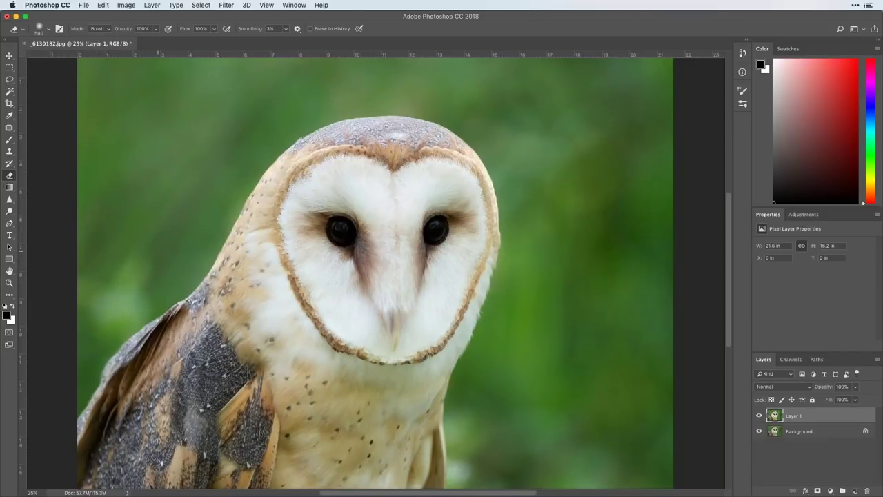
drag(148, 233, 138, 449)
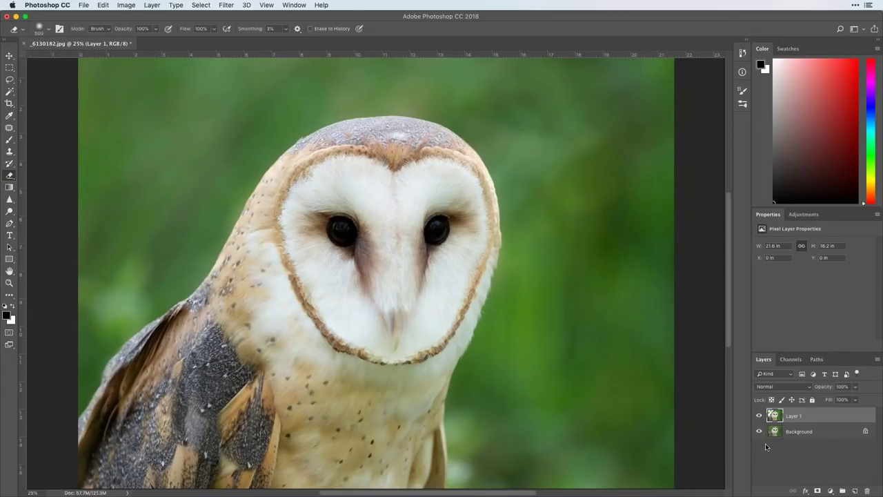
click(760, 432)
click(760, 432)
Step: Quit Photoshop CC and Keynote to return to the desktop
click(45, 4)
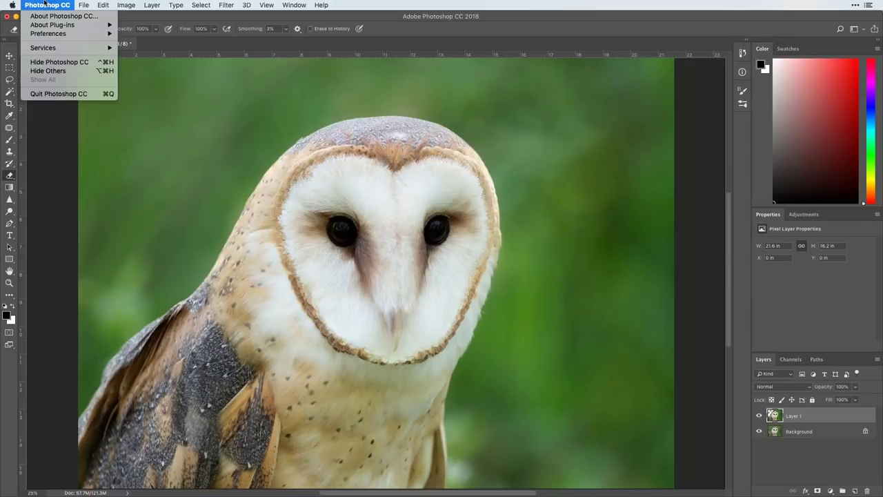
click(56, 95)
click(409, 170)
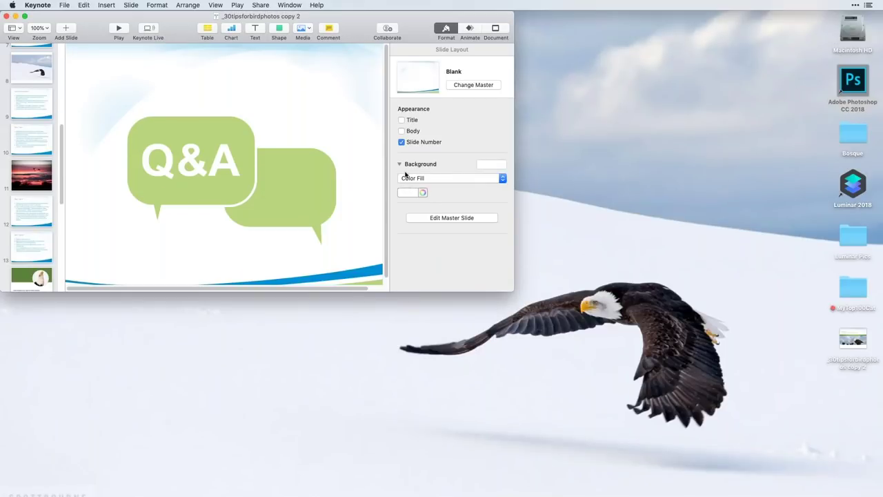
click(37, 5)
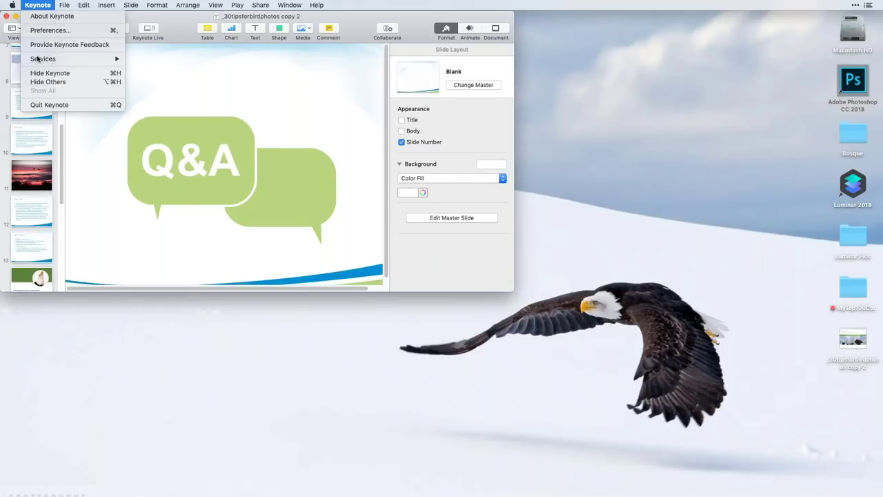
click(45, 105)
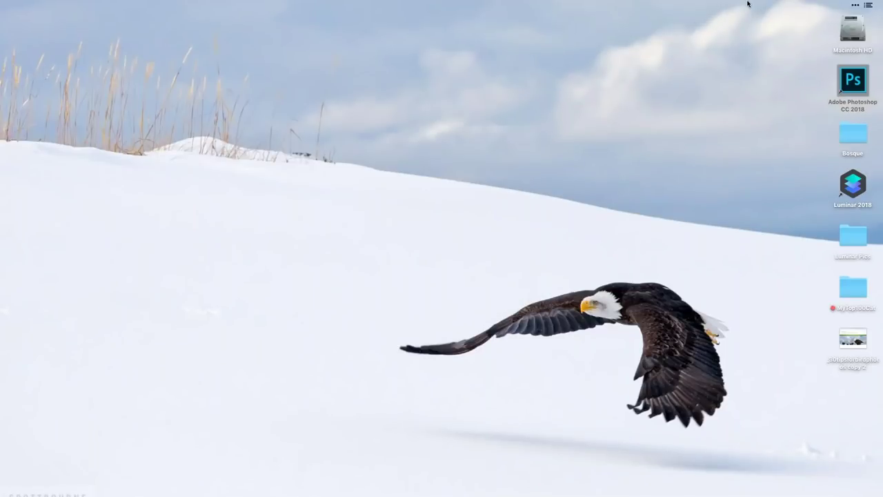
Step: Launch the standalone Luminar 2018 and start opening an image from the Luminar Pics folder
click(860, 186)
double_click(861, 186)
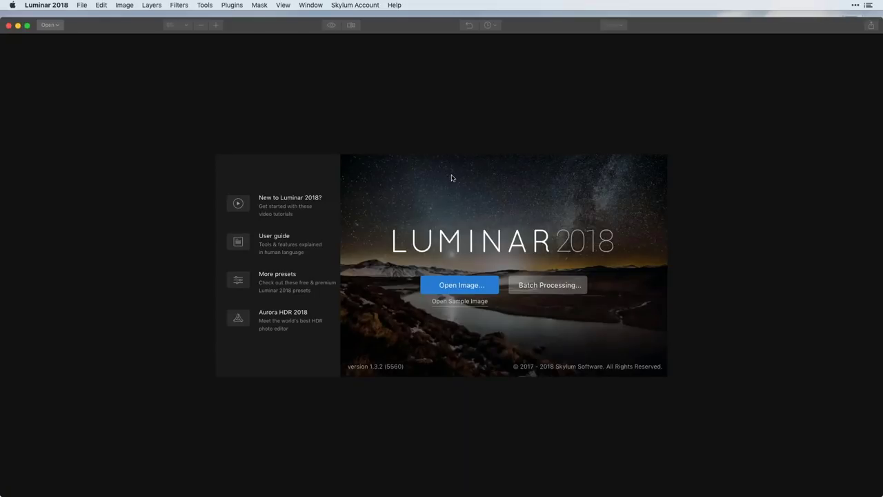
click(460, 286)
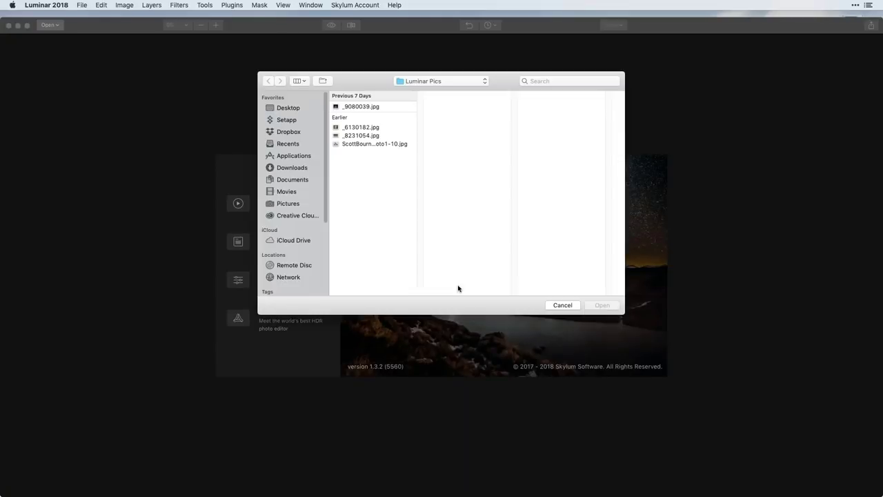
Step: Preview the bird photos in the folder and open the fighting-eagles picture whose file name ends in Photo1-10.jpg
click(349, 147)
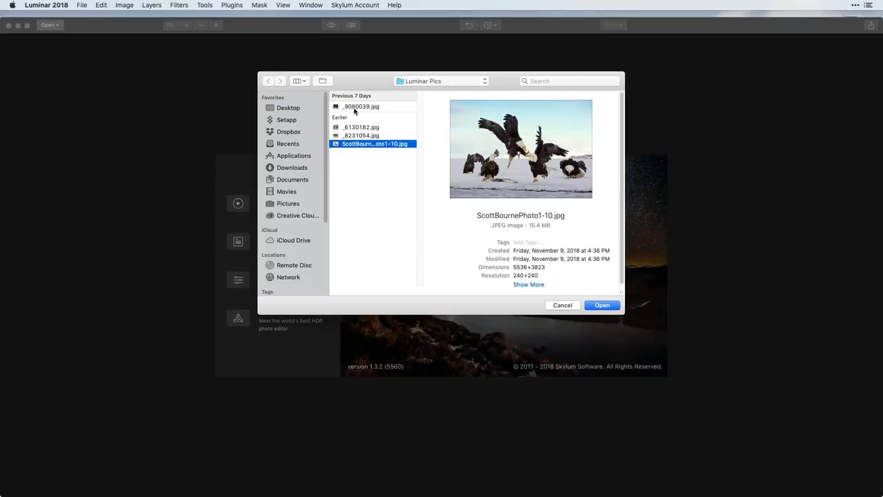
click(354, 107)
click(365, 129)
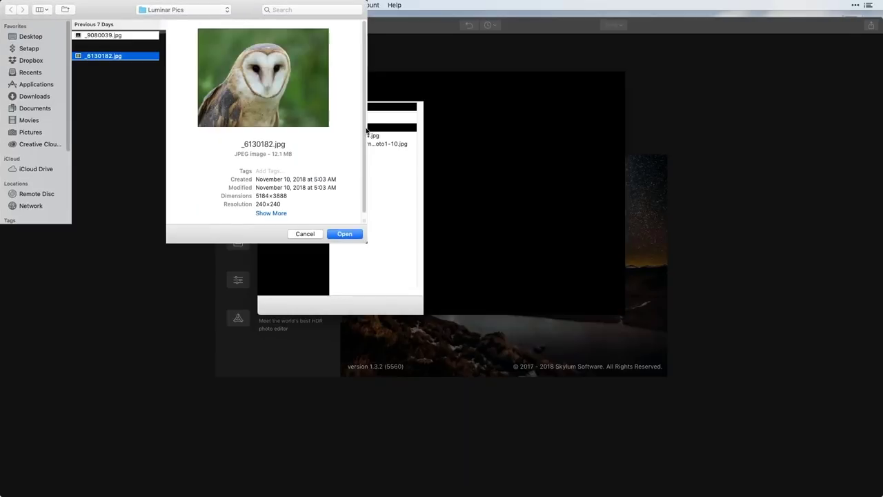
click(363, 136)
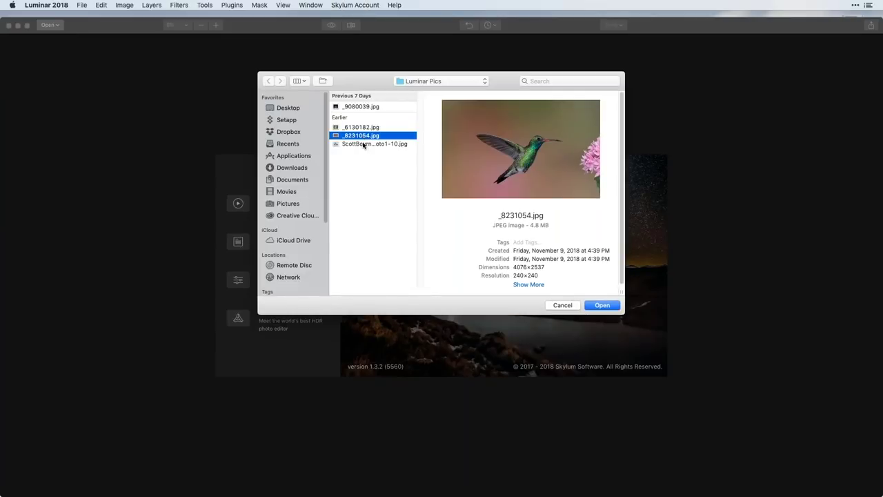
click(364, 144)
click(602, 305)
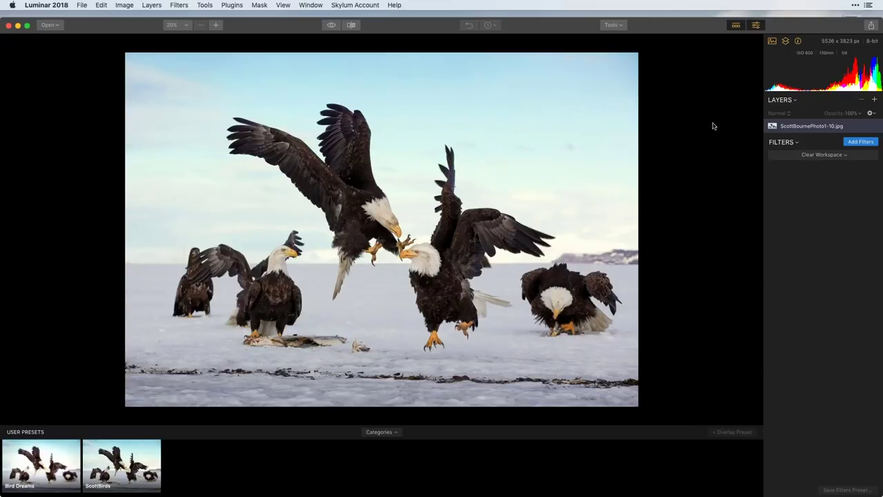
Step: Add the AI Sky Enhancer filter to the eagle photo, try several strengths and set its Amount to 22
click(864, 143)
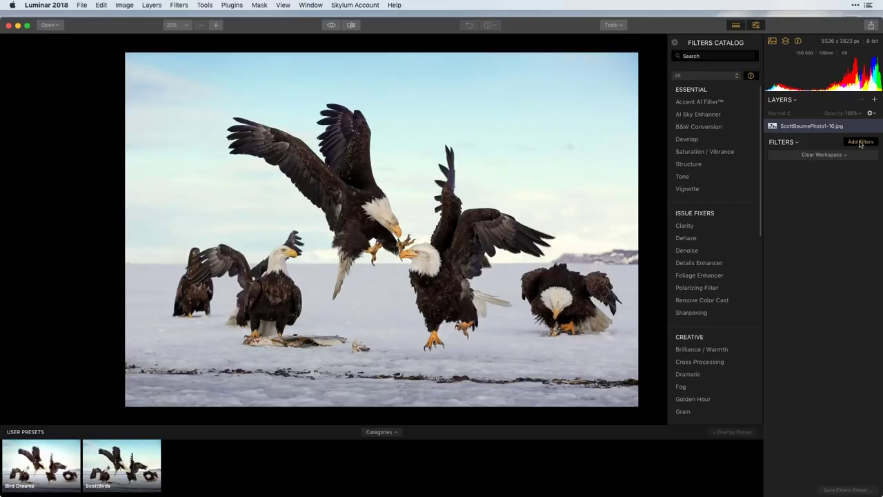
mouse_move(739, 127)
mouse_move(700, 117)
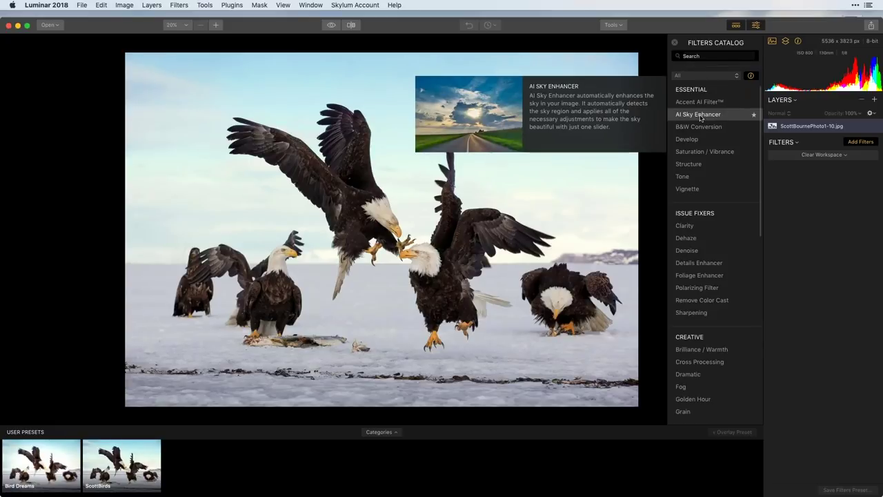
click(700, 115)
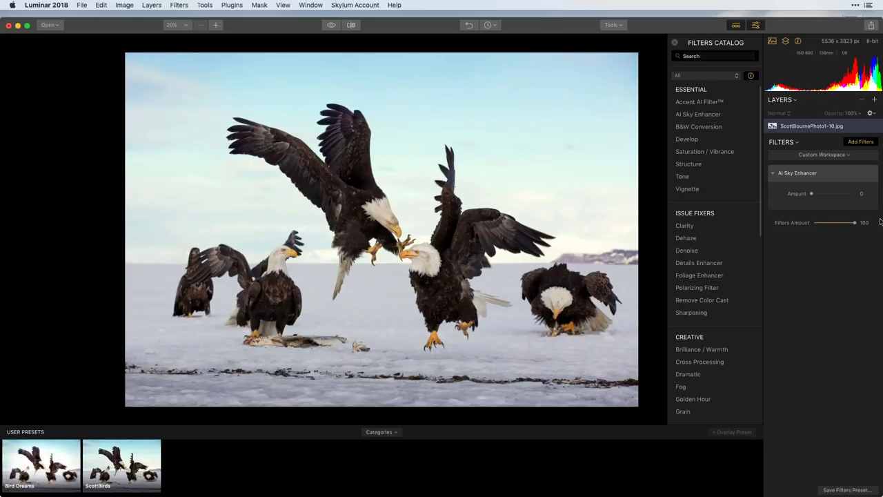
mouse_move(812, 194)
mouse_down()
mouse_move(835, 196)
mouse_move(822, 196)
mouse_up()
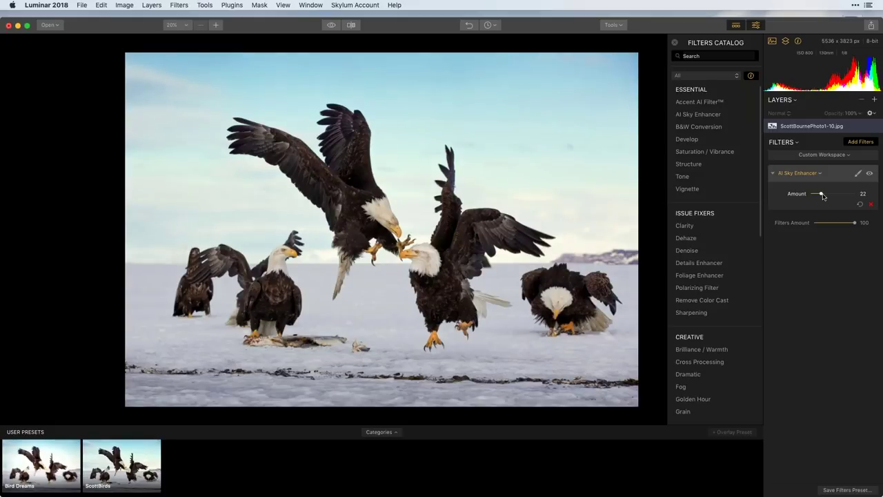
drag(823, 197, 827, 197)
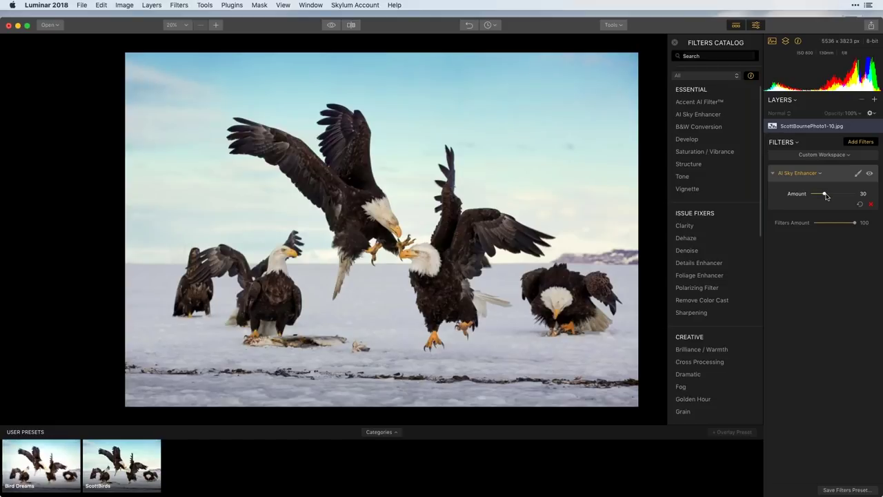
drag(825, 196, 814, 194)
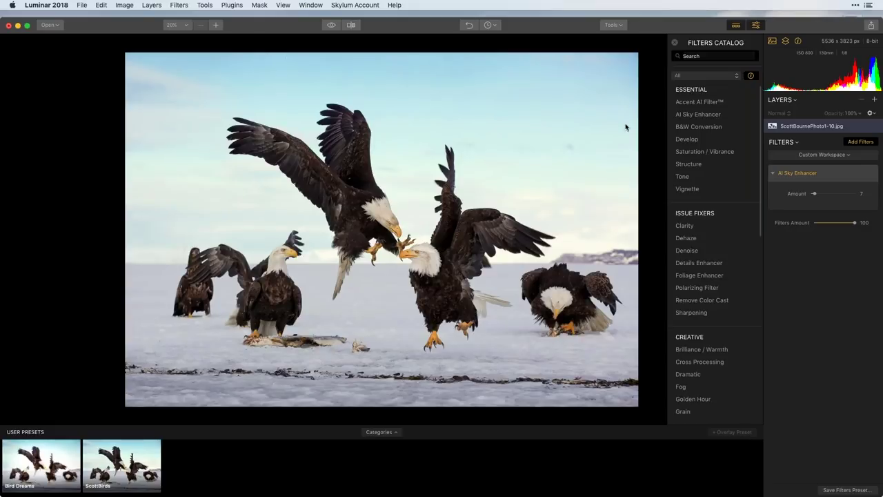
drag(815, 194, 822, 199)
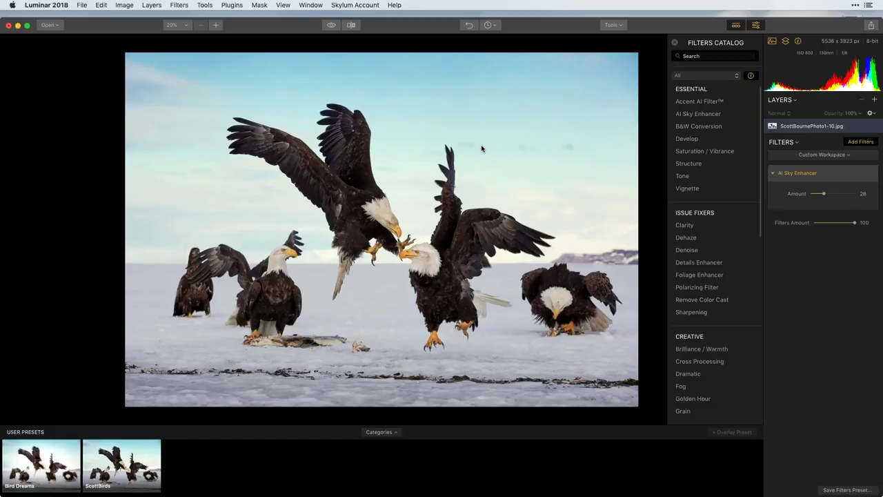
mouse_move(824, 194)
mouse_down()
mouse_move(811, 193)
mouse_move(842, 194)
mouse_move(818, 197)
mouse_up()
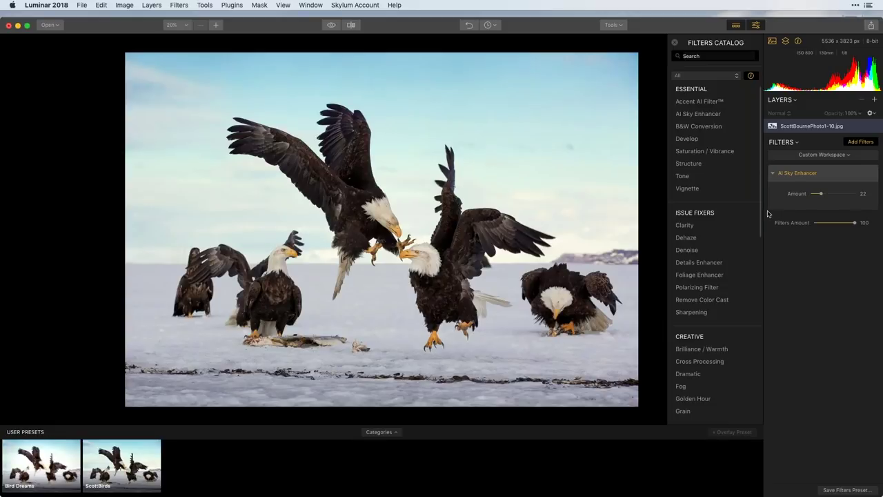
Step: Add the Accent AI Filter to the eagle photo and set its Boost to 63
mouse_move(823, 173)
mouse_move(716, 118)
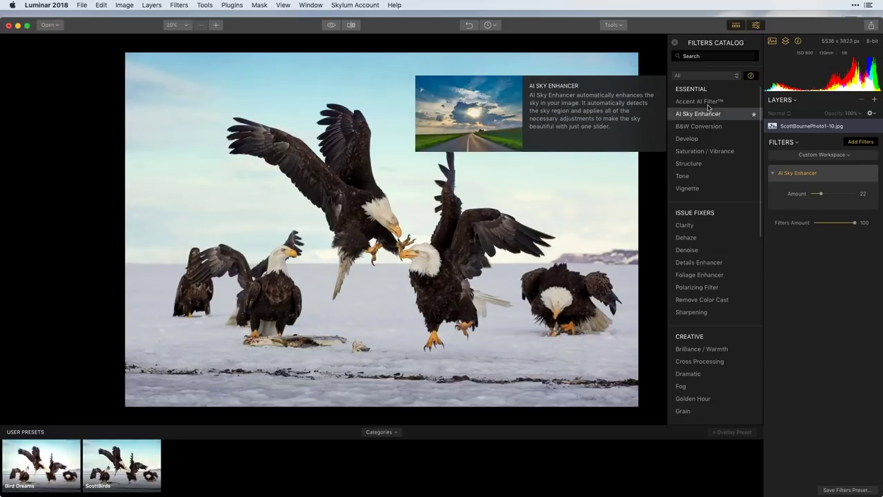
click(705, 105)
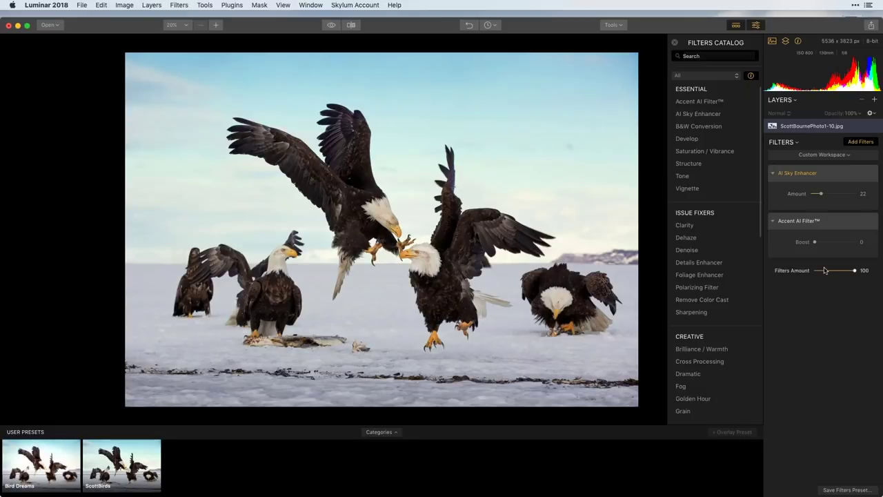
drag(815, 243, 844, 245)
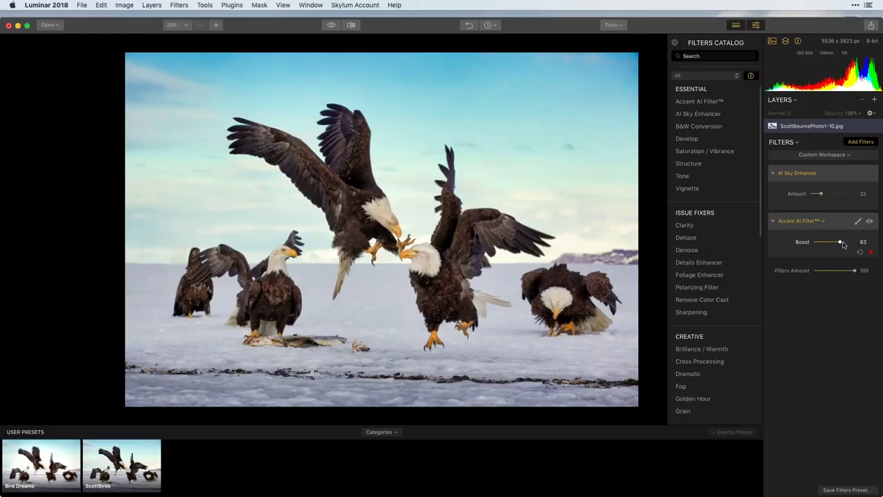
Step: Compare the eagle photo before and after filtering by sweeping the split view across the image, and leave the comparison
click(351, 26)
drag(382, 74, 613, 75)
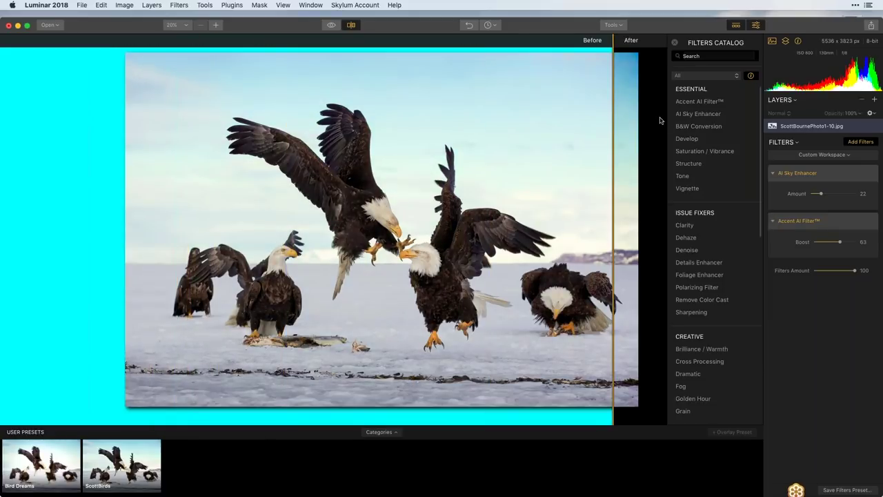
drag(660, 121, 105, 95)
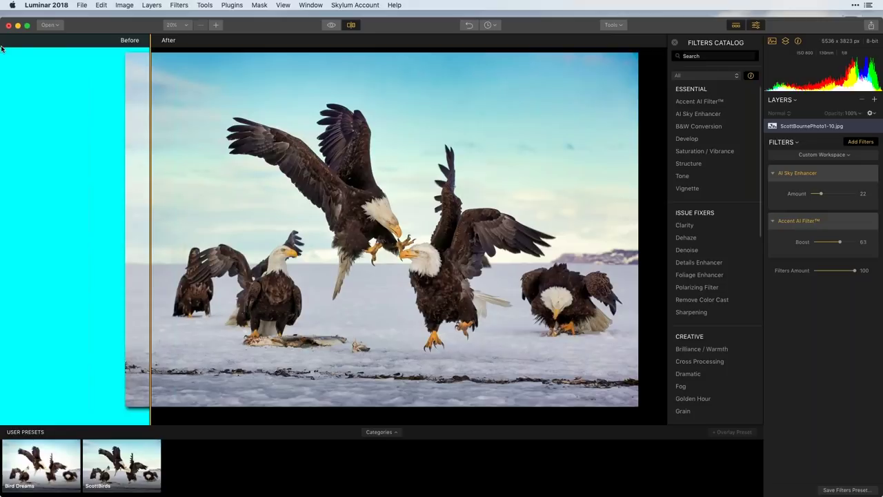
drag(150, 41, 351, 25)
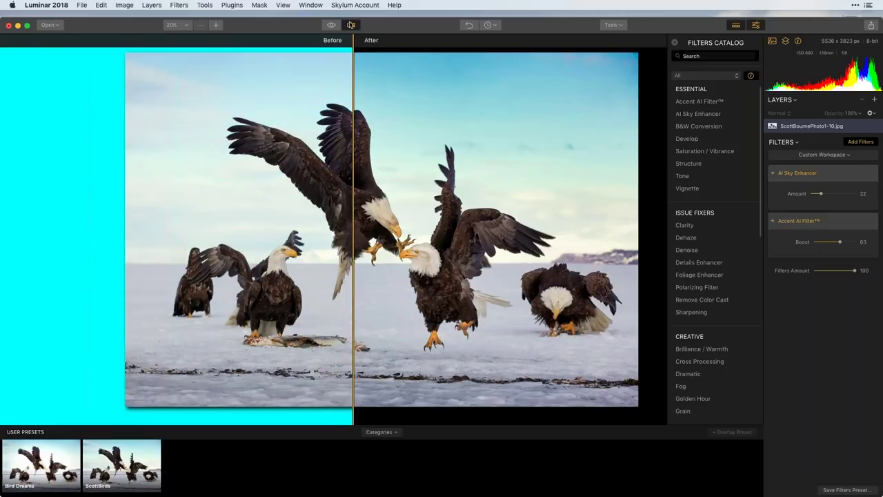
click(351, 25)
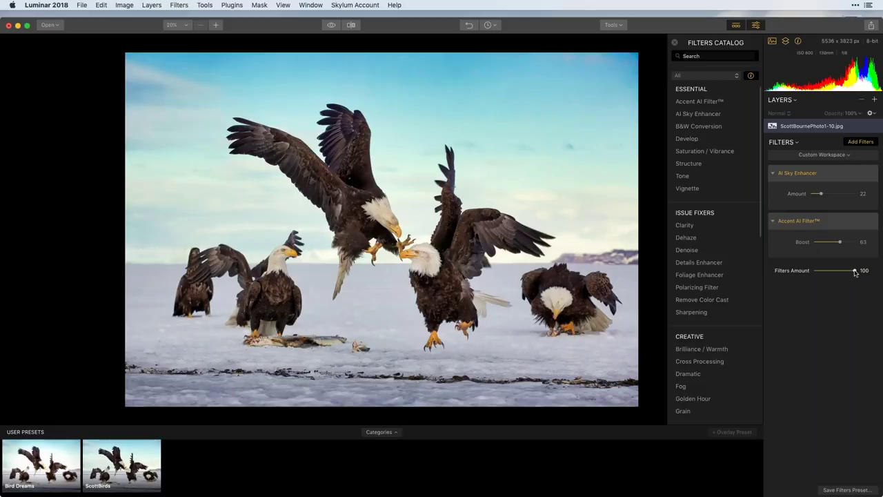
Step: Reduce the overall Filters Amount for the eagle photo to 49
drag(855, 271, 820, 271)
mouse_move(828, 274)
mouse_down()
mouse_move(856, 275)
mouse_move(821, 276)
mouse_move(832, 275)
mouse_up()
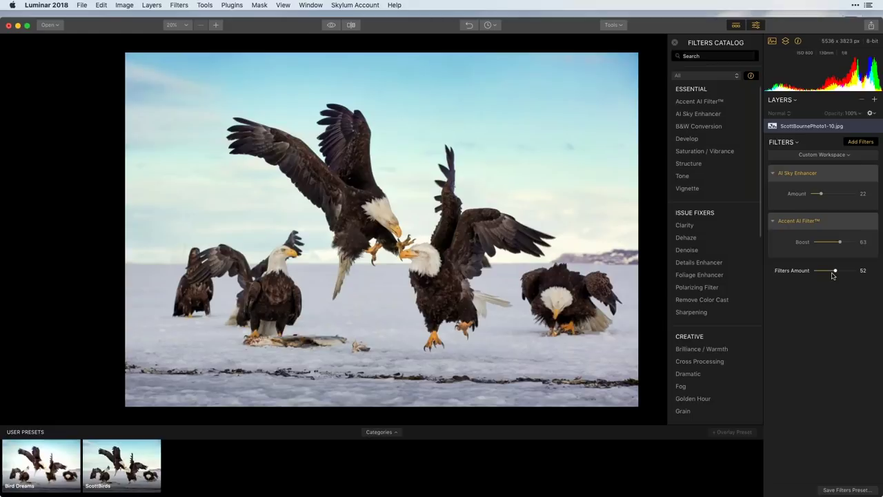
drag(832, 275, 830, 276)
Step: Open the hummingbird image _8231054.jpg from the Luminar Pics folder
click(49, 26)
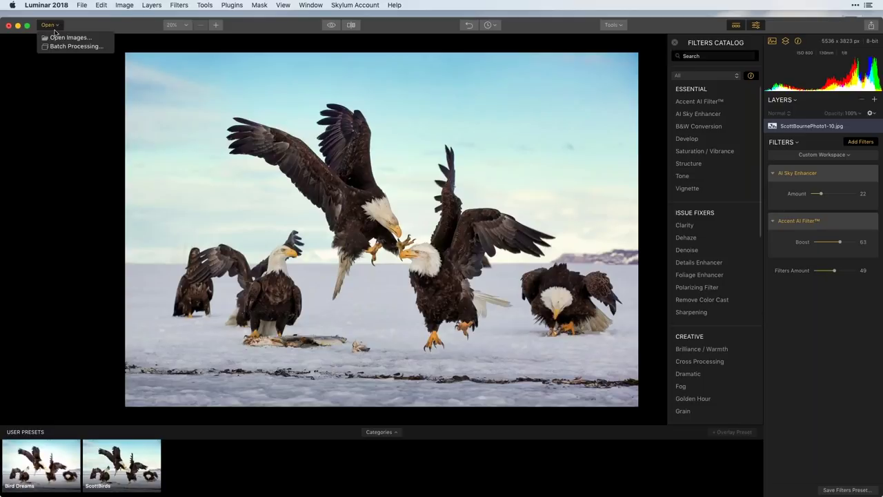
click(60, 38)
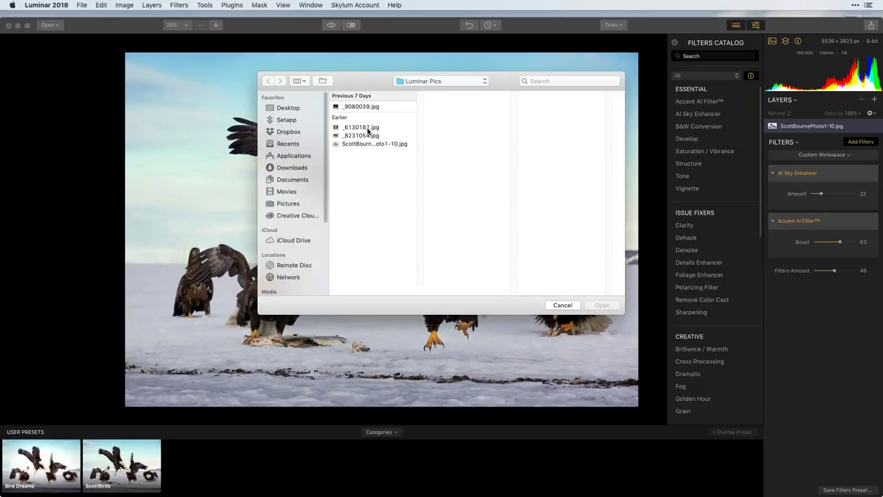
click(355, 136)
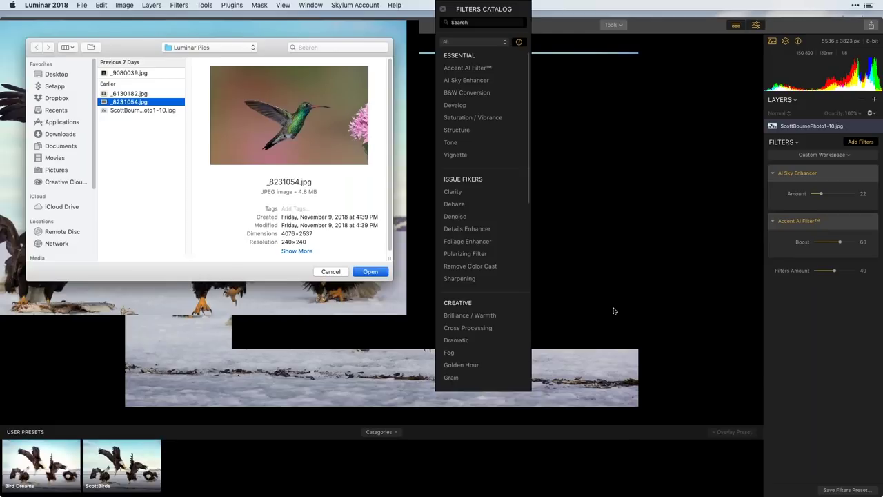
click(612, 308)
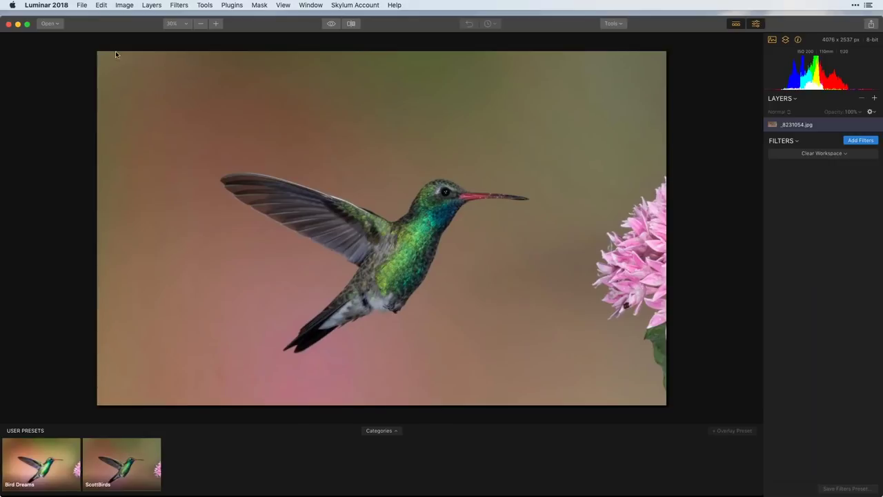
Step: Crop the hummingbird photo freely, trimming its left and upper edges to about 3377 x 2319 px
click(618, 24)
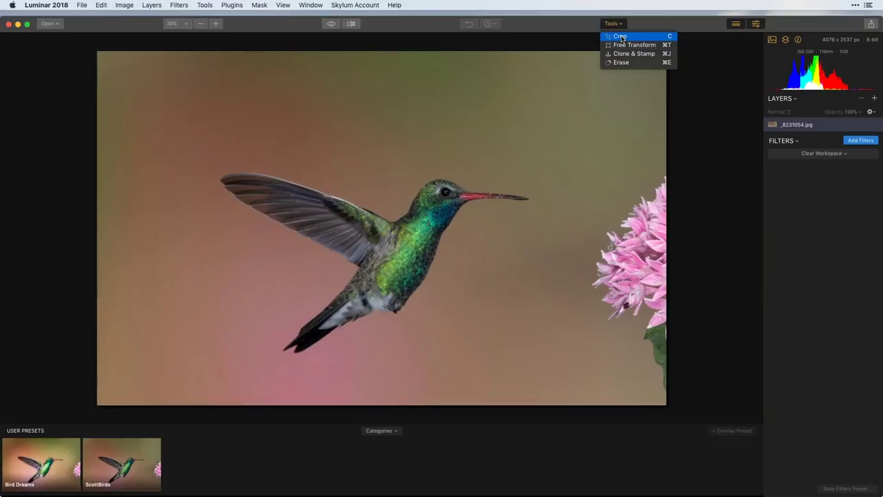
click(621, 36)
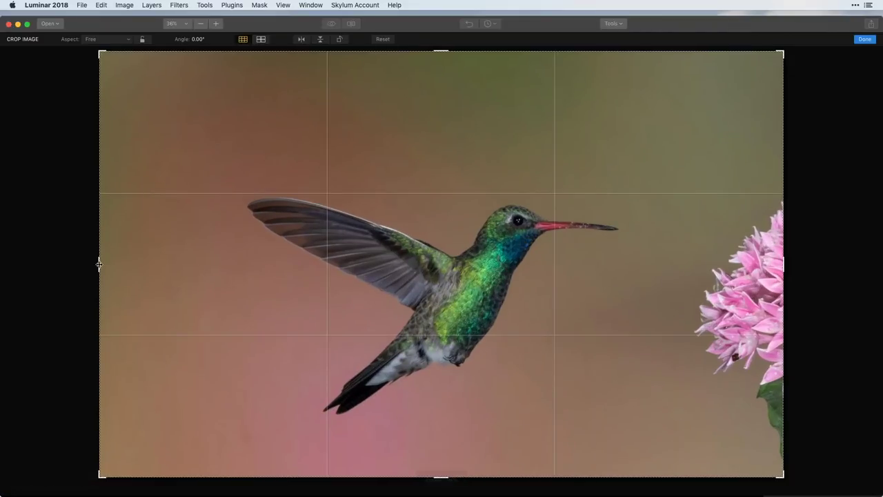
drag(100, 265, 158, 263)
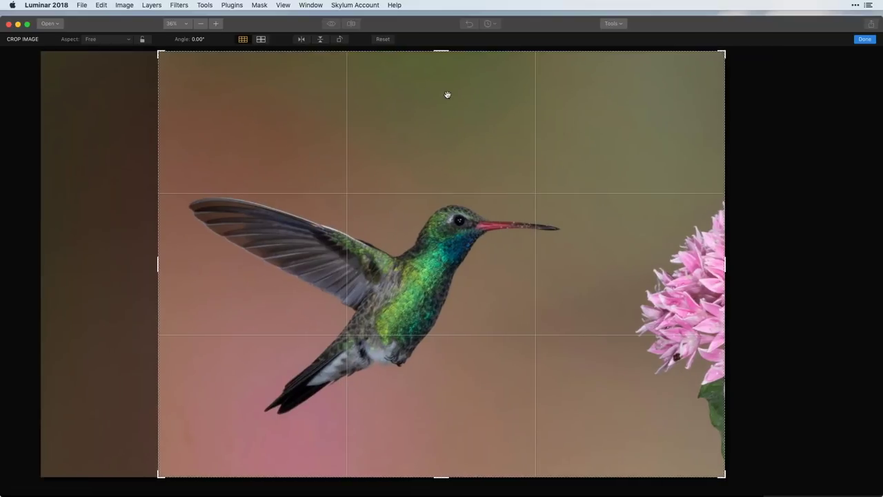
drag(443, 52, 444, 87)
click(867, 40)
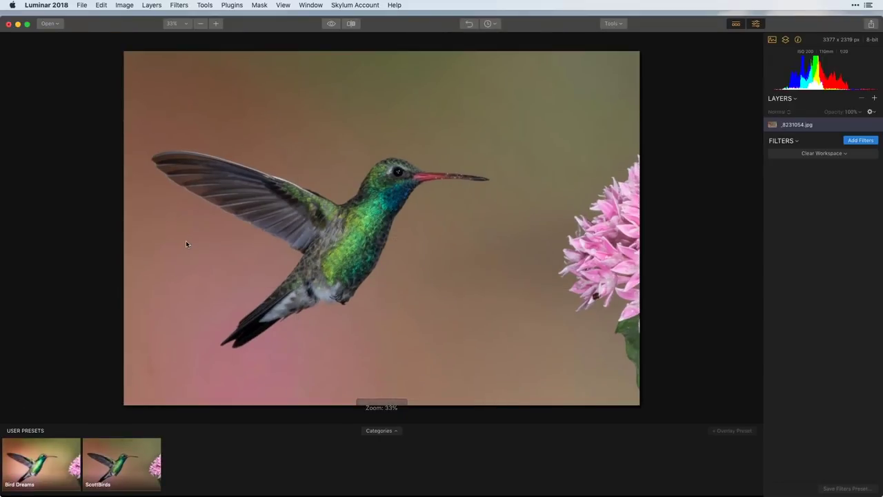
Step: Try the ScottBirds preset on the hummingbird, replace it with the Bird Dreams preset, and briefly preview the unedited photo
click(117, 467)
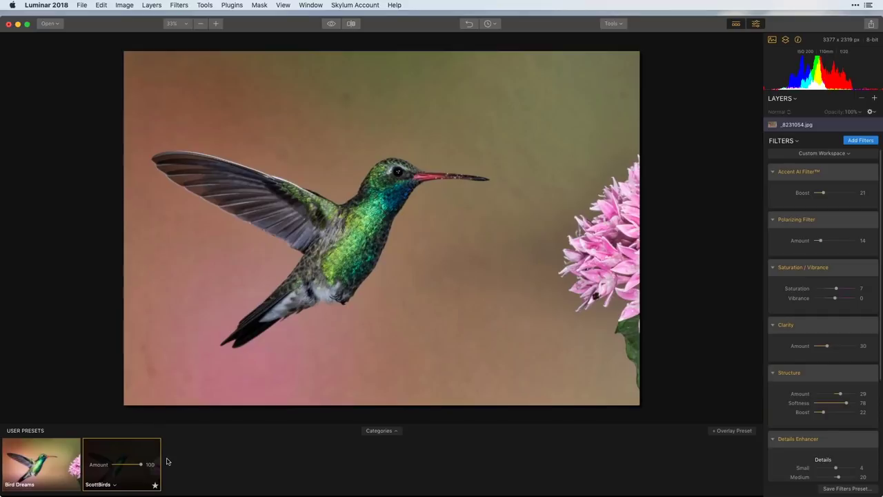
click(36, 457)
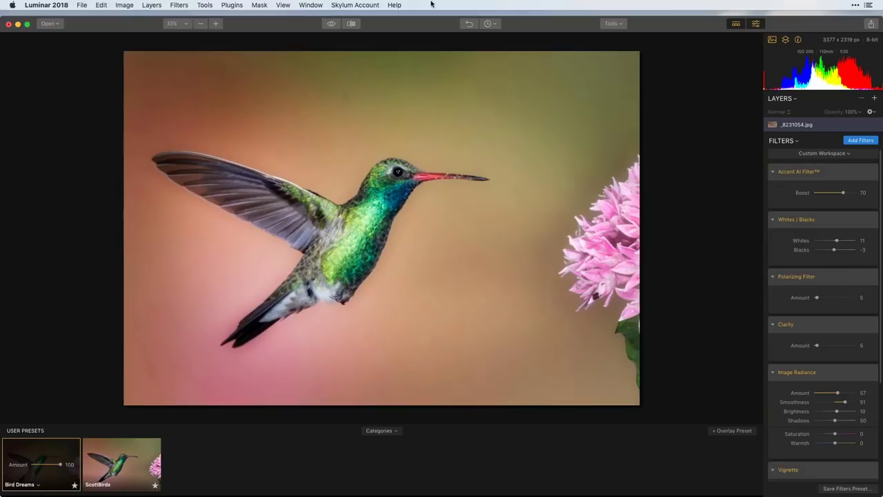
drag(331, 25, 332, 25)
Step: Compare the hummingbird before and after in split view, look through the export and sharing options, and end the comparison
click(351, 24)
drag(380, 64, 149, 63)
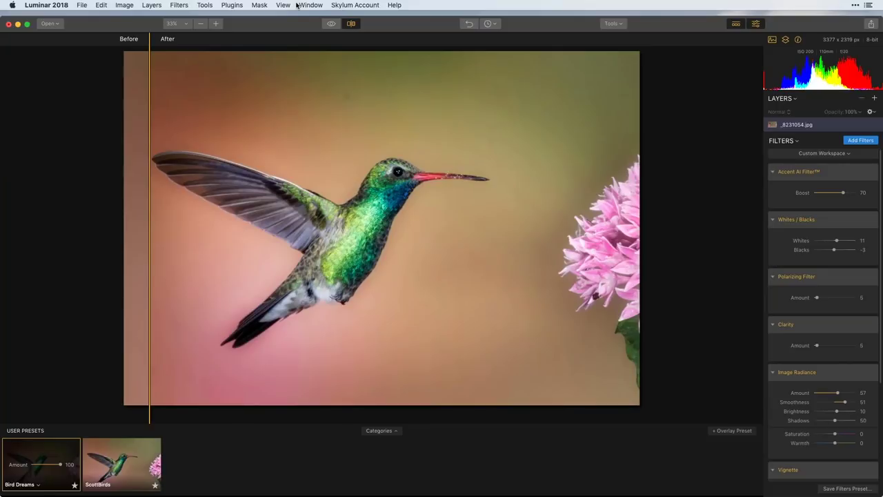
click(872, 23)
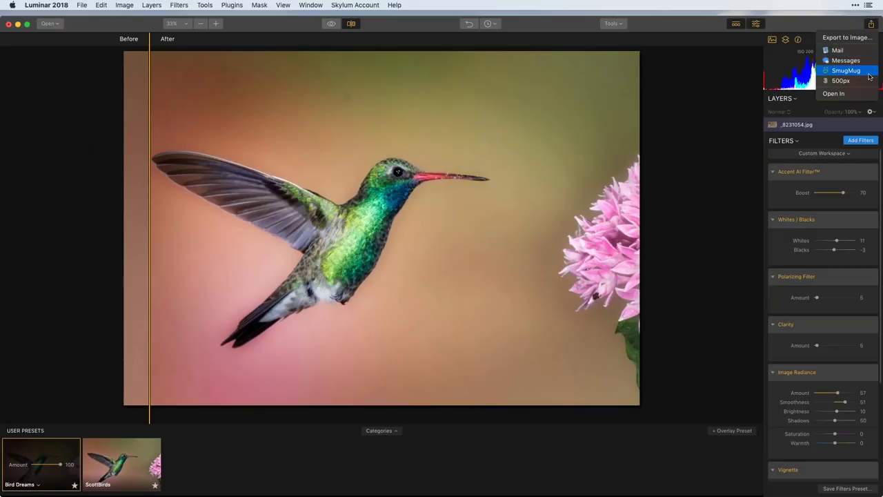
click(827, 4)
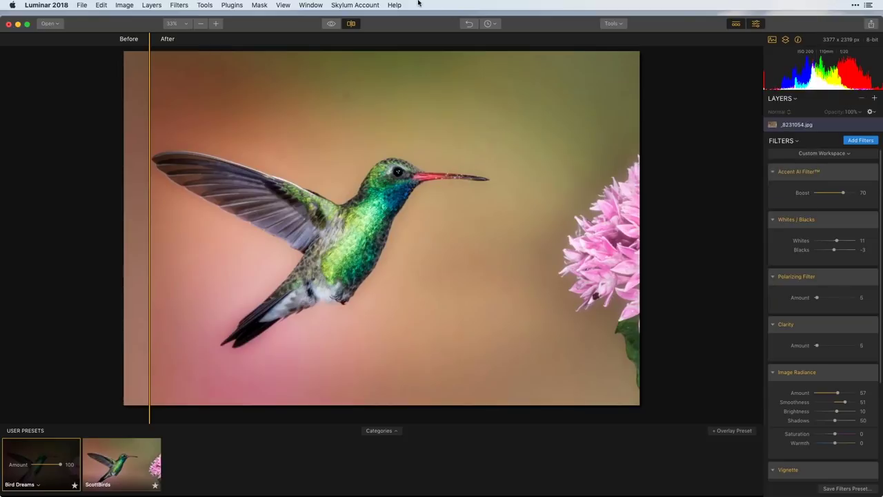
click(353, 23)
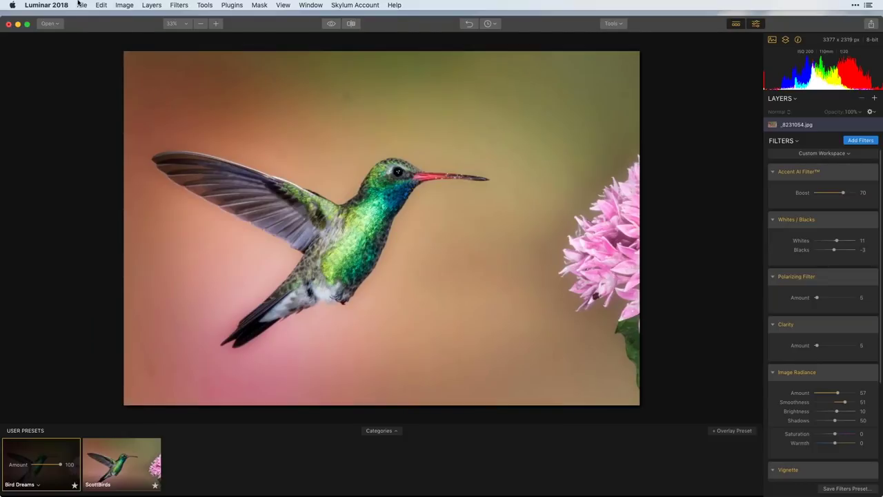
Step: Check the options for saving the hummingbird edit with its original resources and history, cancel the save, and view the edit history
click(80, 5)
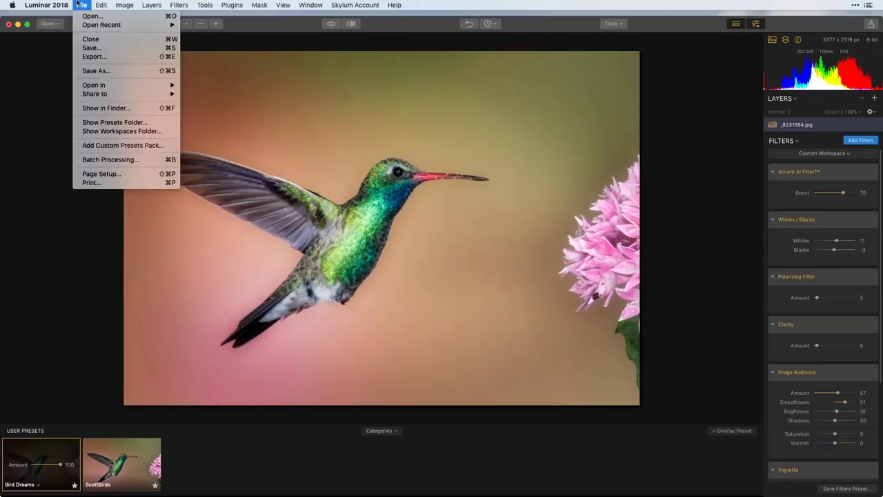
click(93, 53)
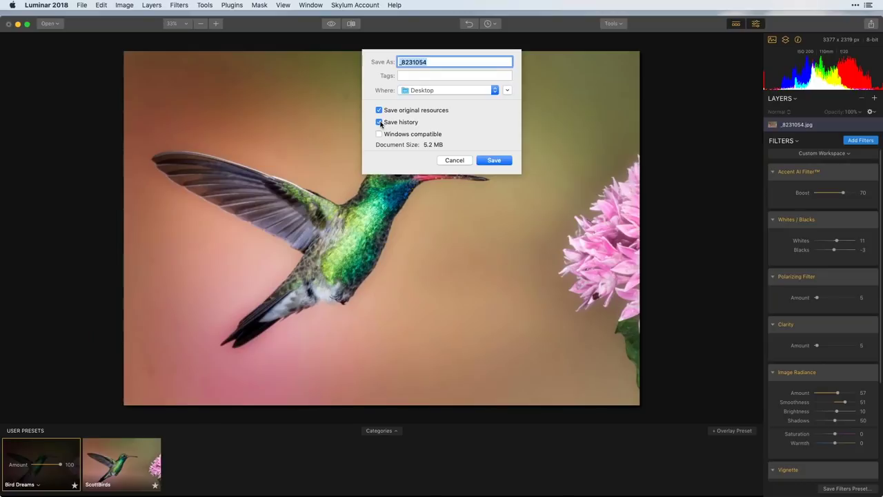
click(455, 162)
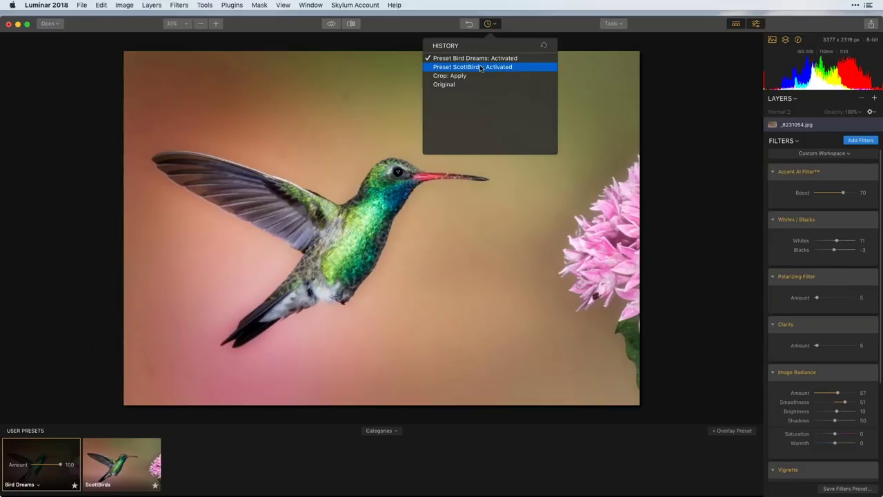
click(494, 24)
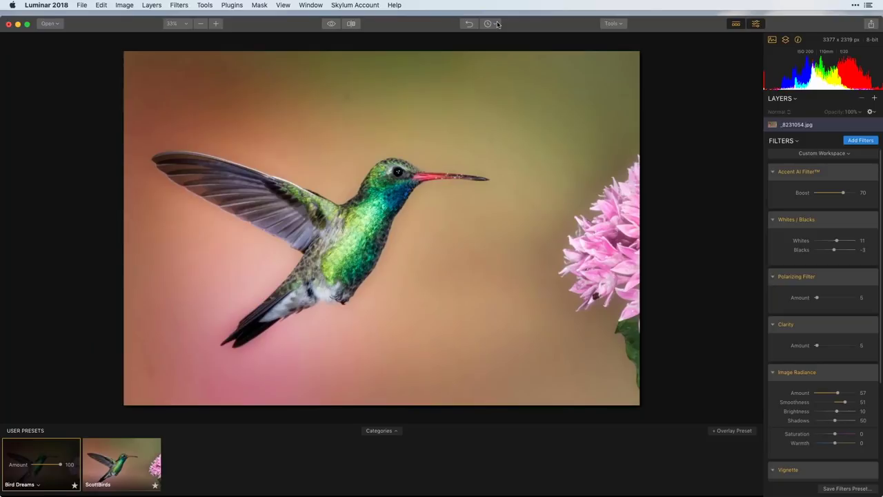
Step: Close the hummingbird image and return to the eagle photo
click(8, 24)
click(412, 96)
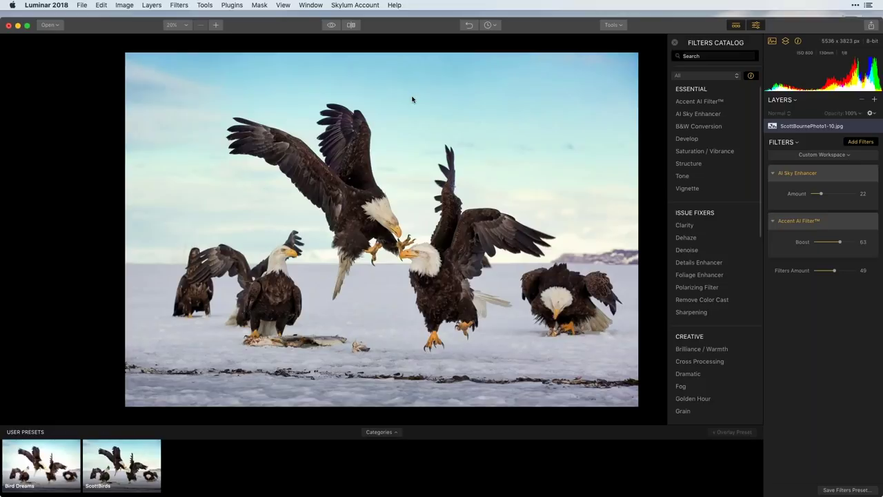
Step: Quit Luminar 2018 and return to the desktop
click(43, 5)
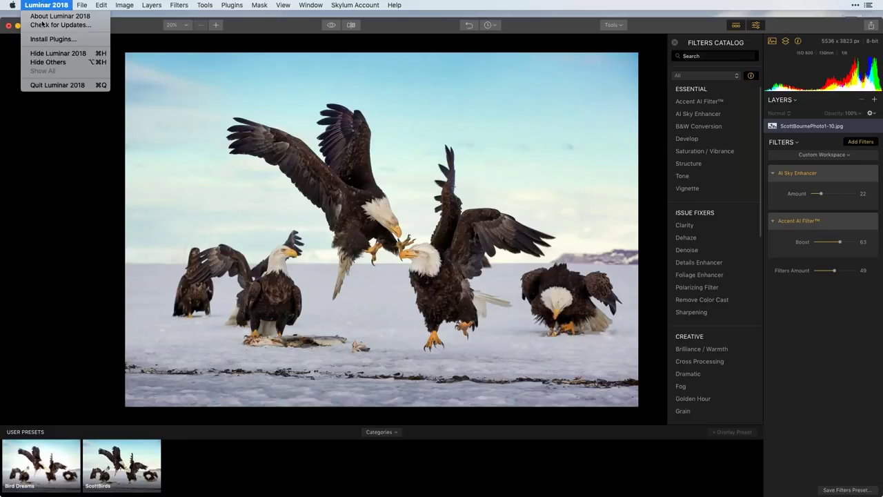
click(67, 89)
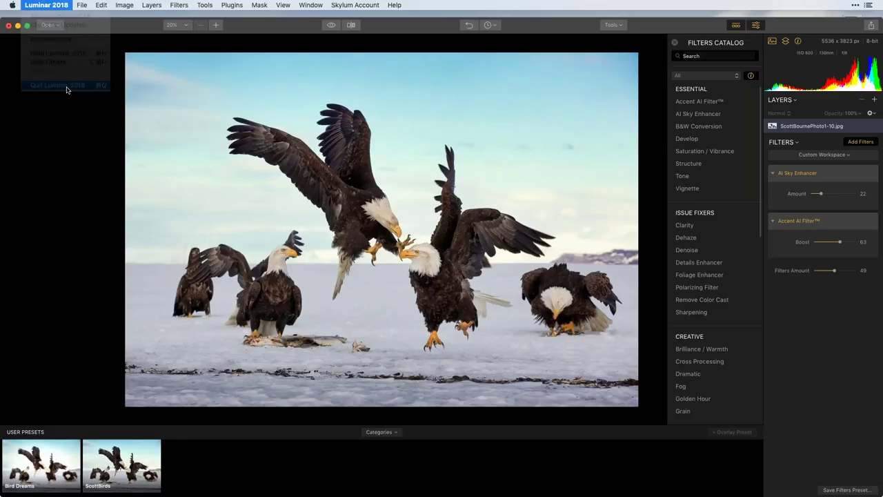
click(414, 97)
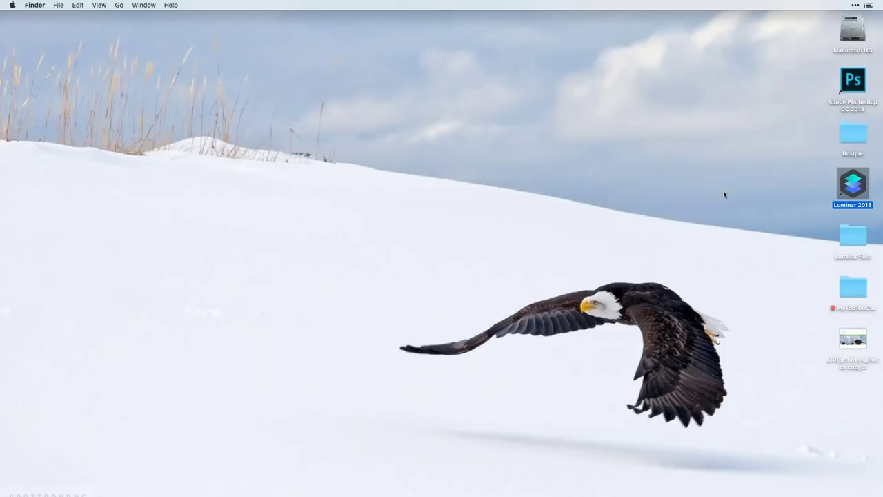
mouse_move(784, 491)
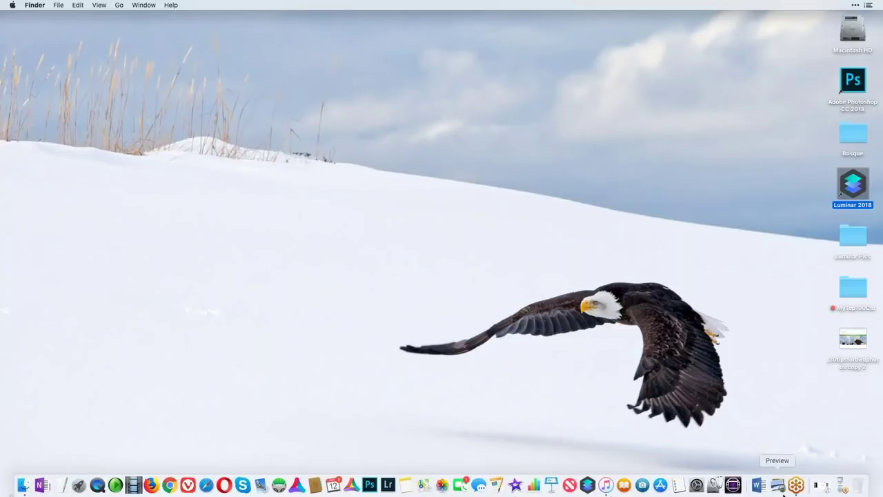
click(797, 487)
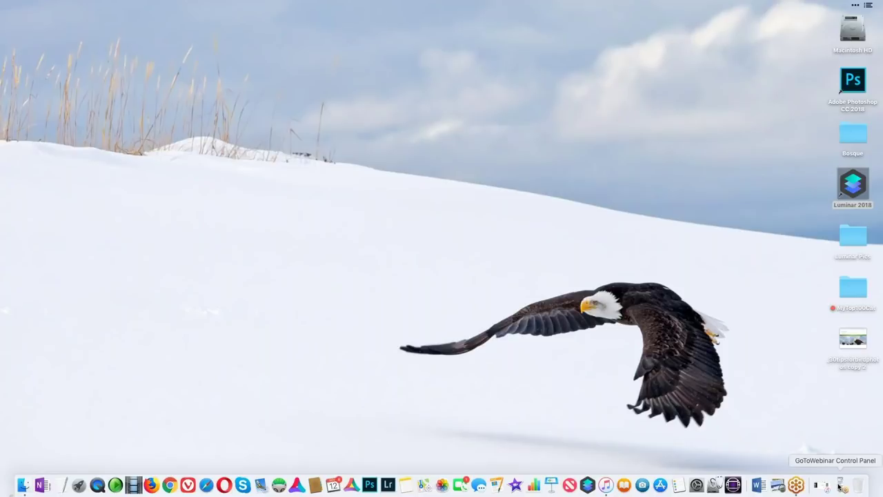
key(ctrl+Down)
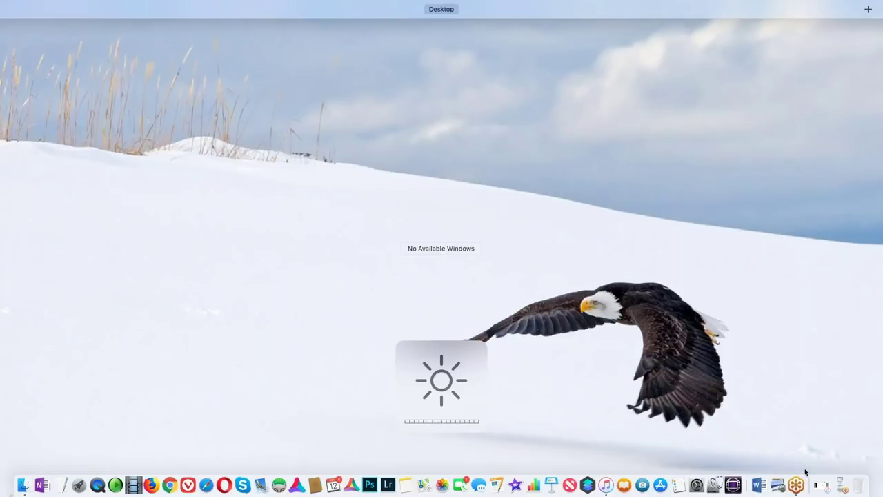
click(805, 472)
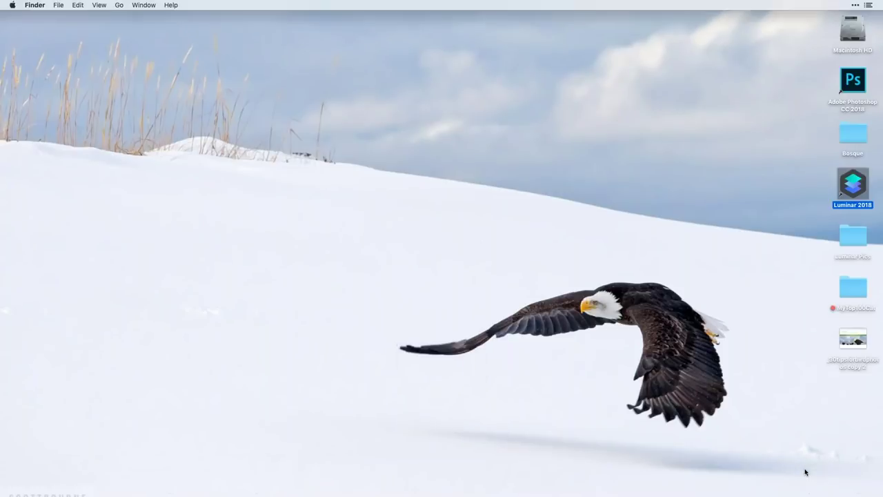
mouse_move(796, 491)
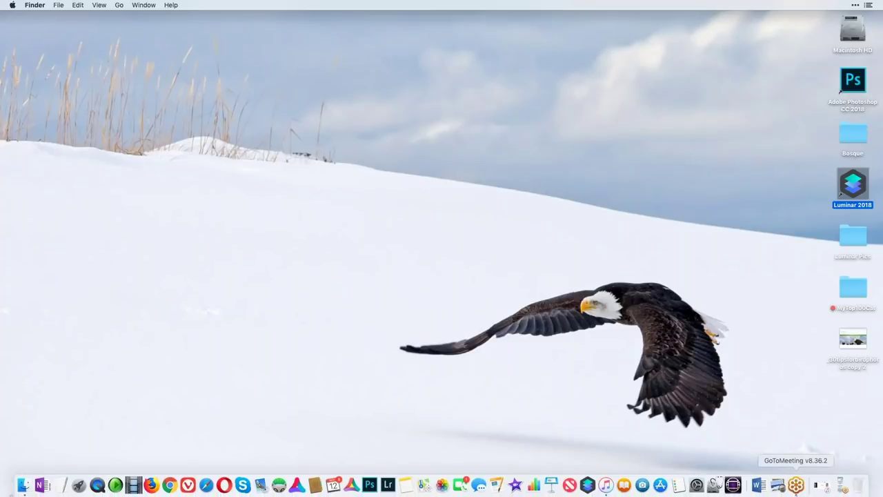